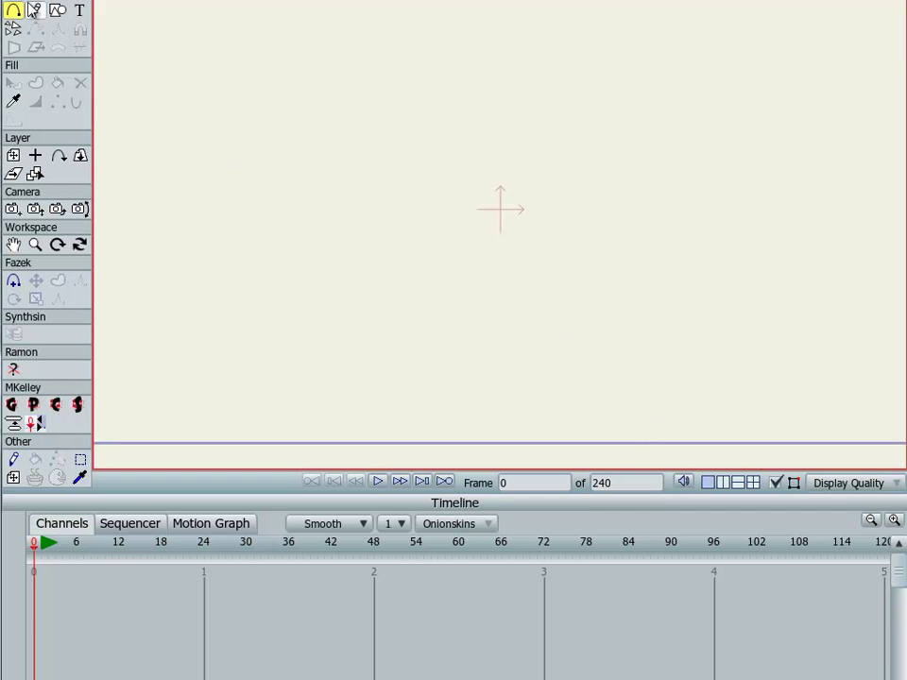
Draw a vertical line down the canvas and add a point at its middle.
drag(386, 27, 386, 425)
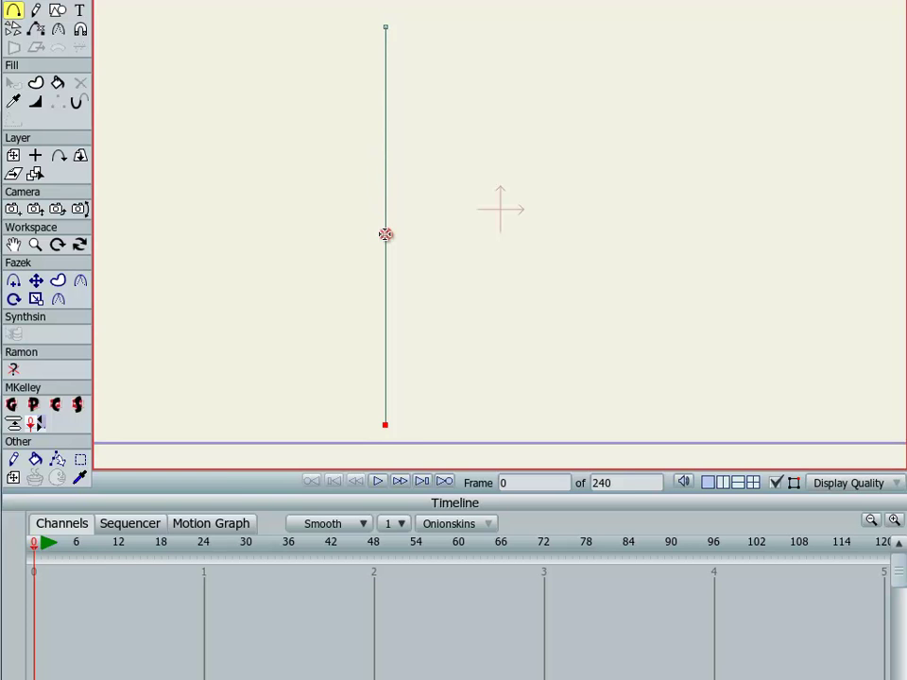
click(383, 230)
Select the line's three points and keyframe it left at frame 24, far right at 48, left at 72.
key(g)
click(384, 111)
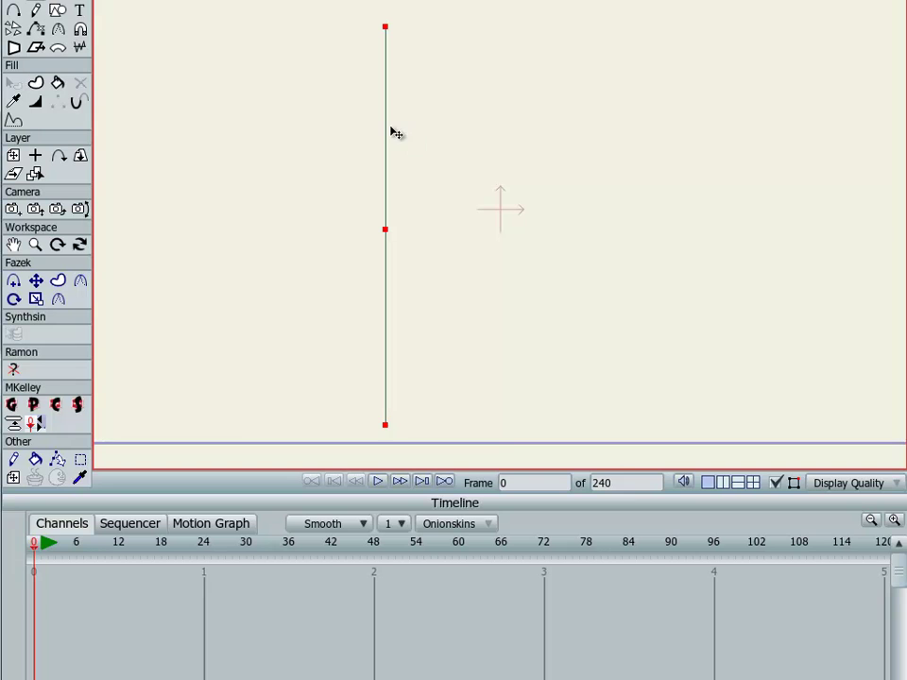
drag(61, 544, 203, 546)
drag(500, 252, 318, 253)
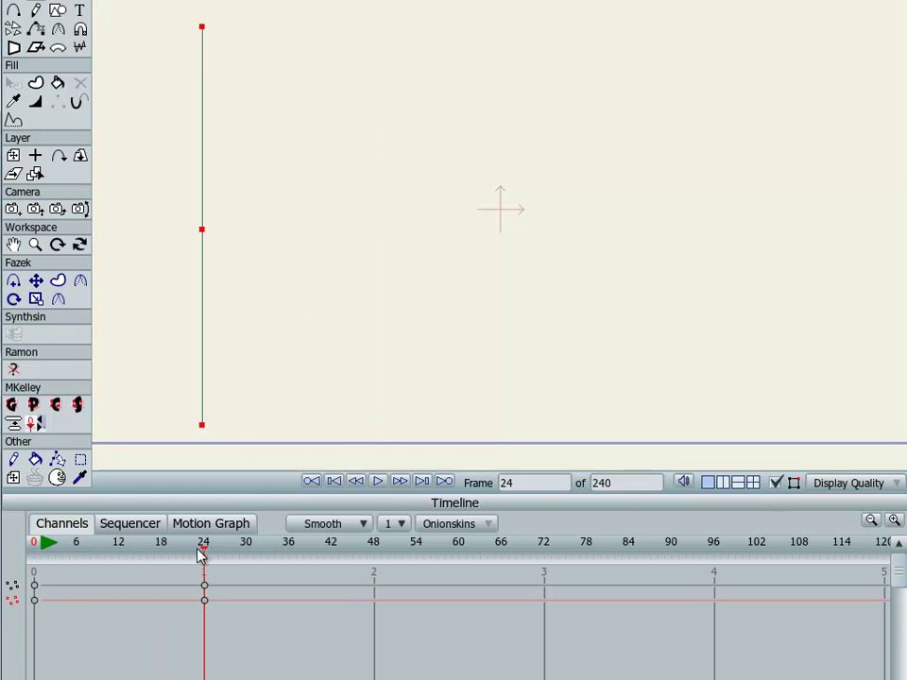
drag(204, 549, 376, 549)
drag(380, 283, 797, 284)
drag(370, 555, 544, 550)
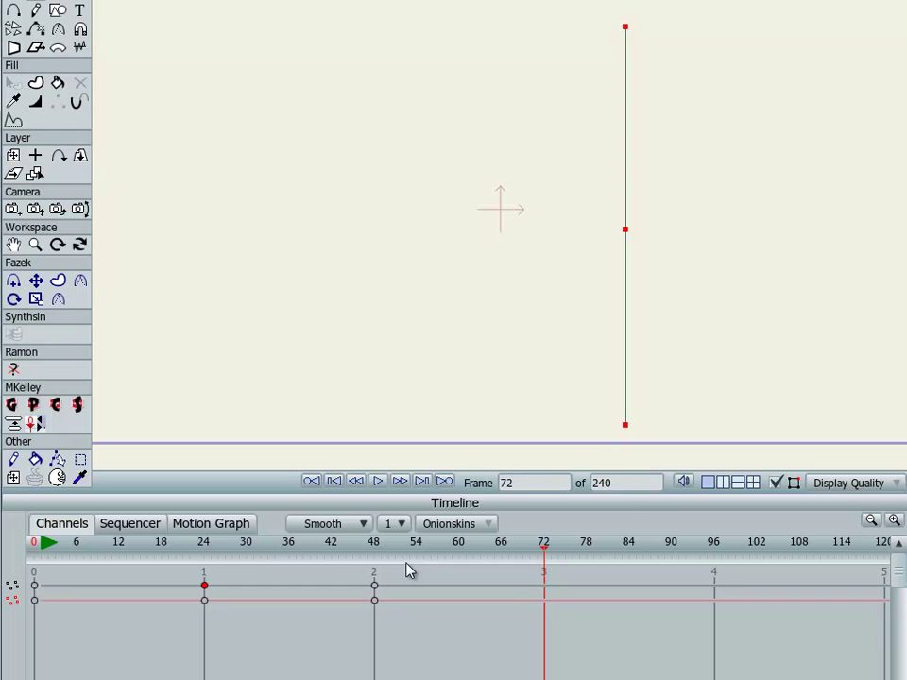
key(ctrl+v)
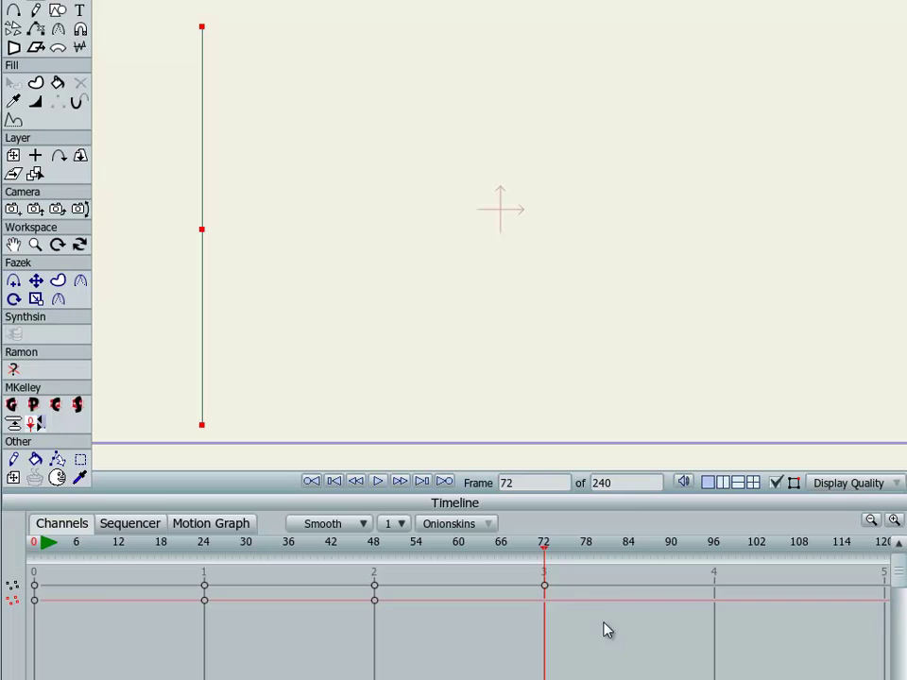
drag(581, 578, 182, 595)
drag(545, 585, 421, 593)
click(232, 592)
click(268, 546)
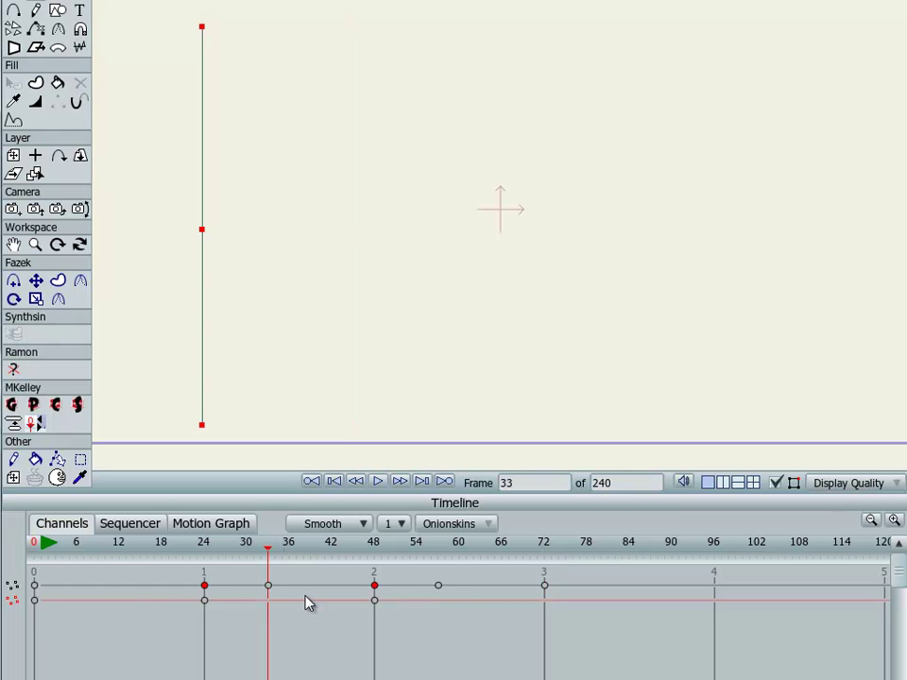
key(ctrl+z)
click(267, 580)
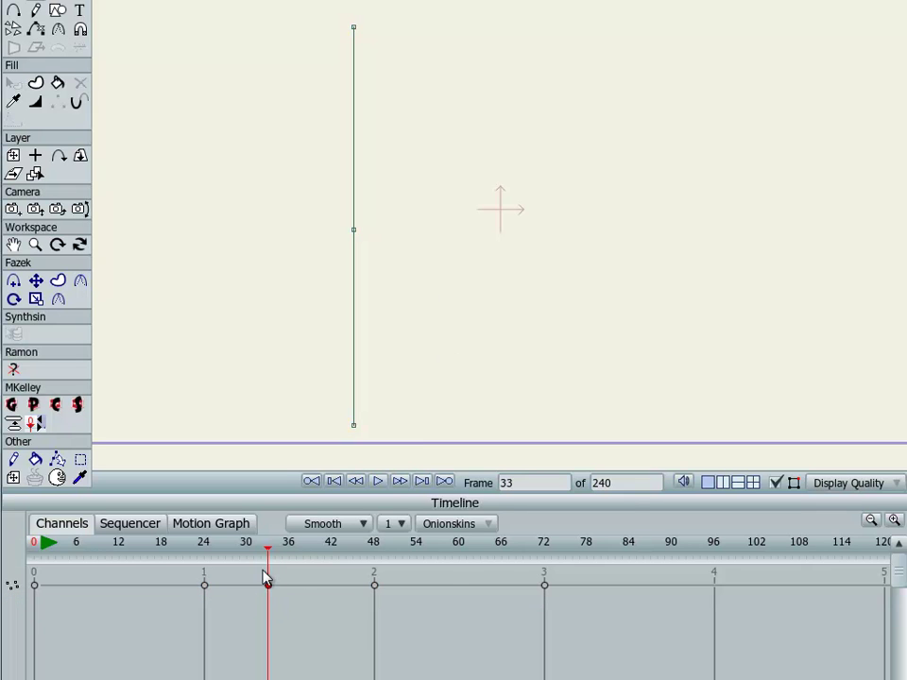
click(483, 246)
click(352, 174)
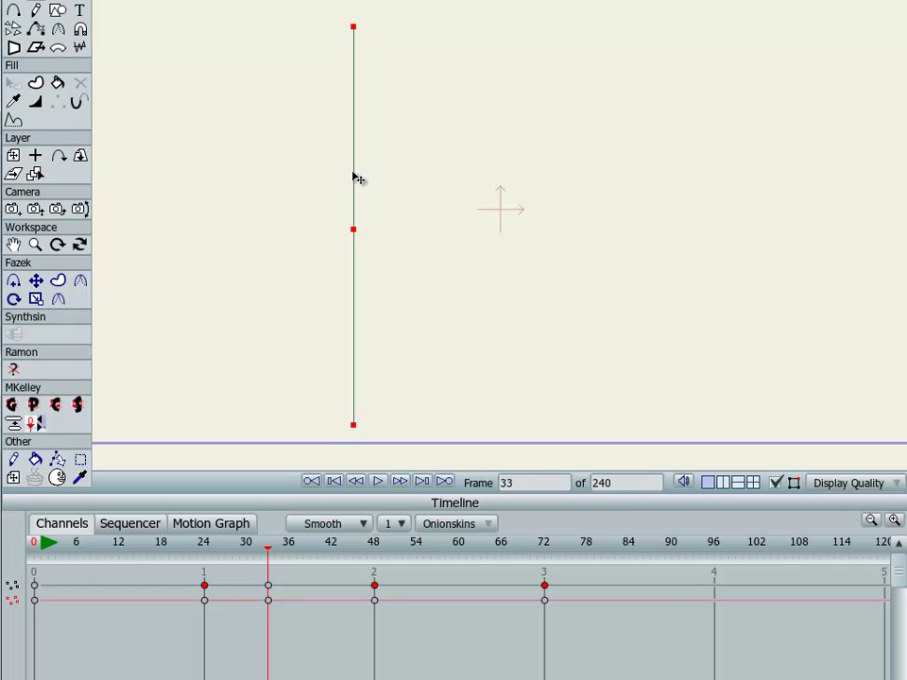
drag(347, 168, 196, 169)
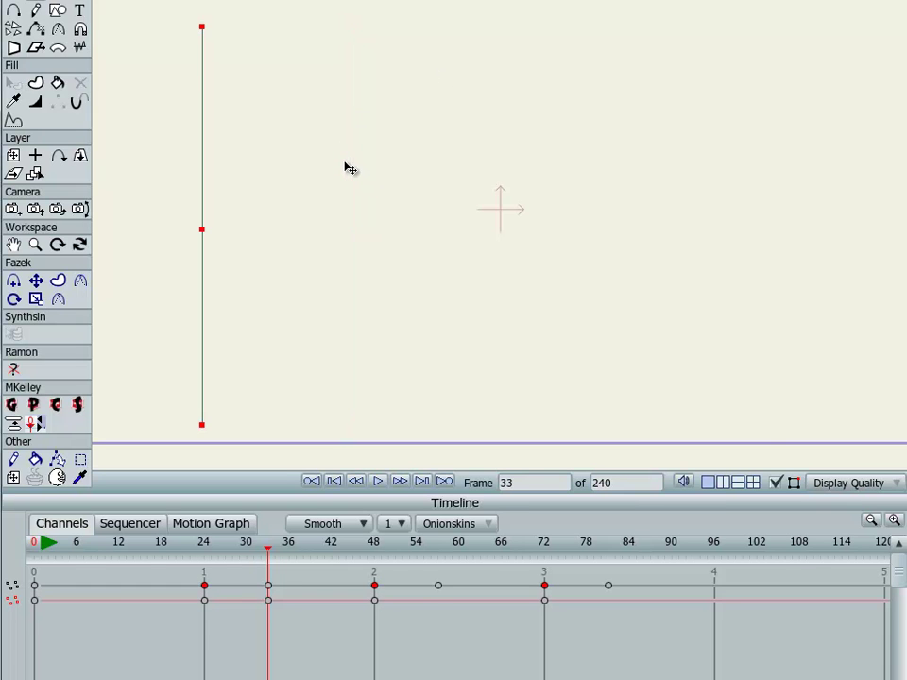
key(ctrl+z)
drag(284, 625, 242, 571)
key(Delete)
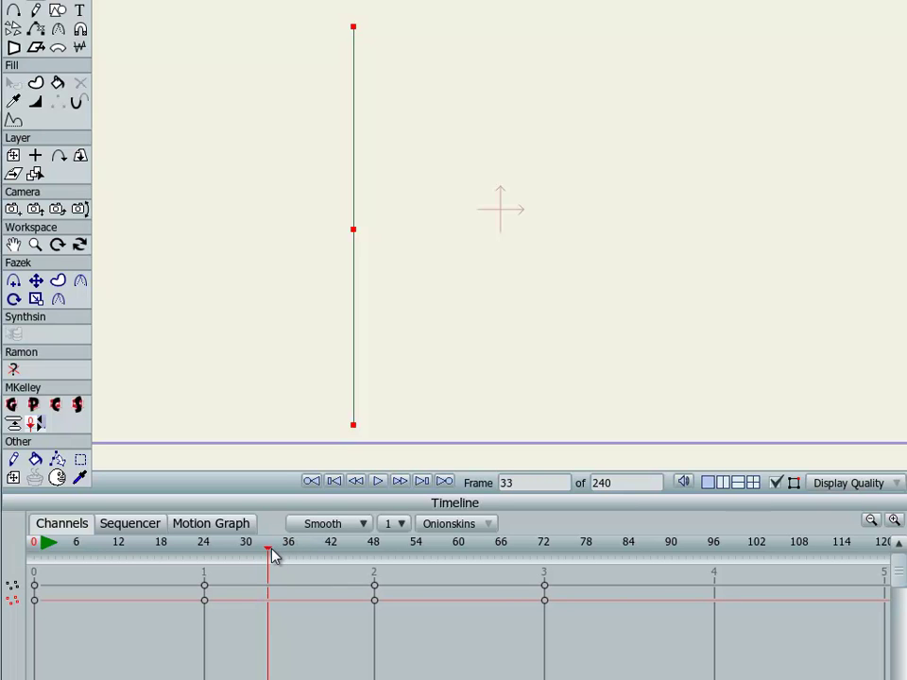
drag(271, 555, 205, 557)
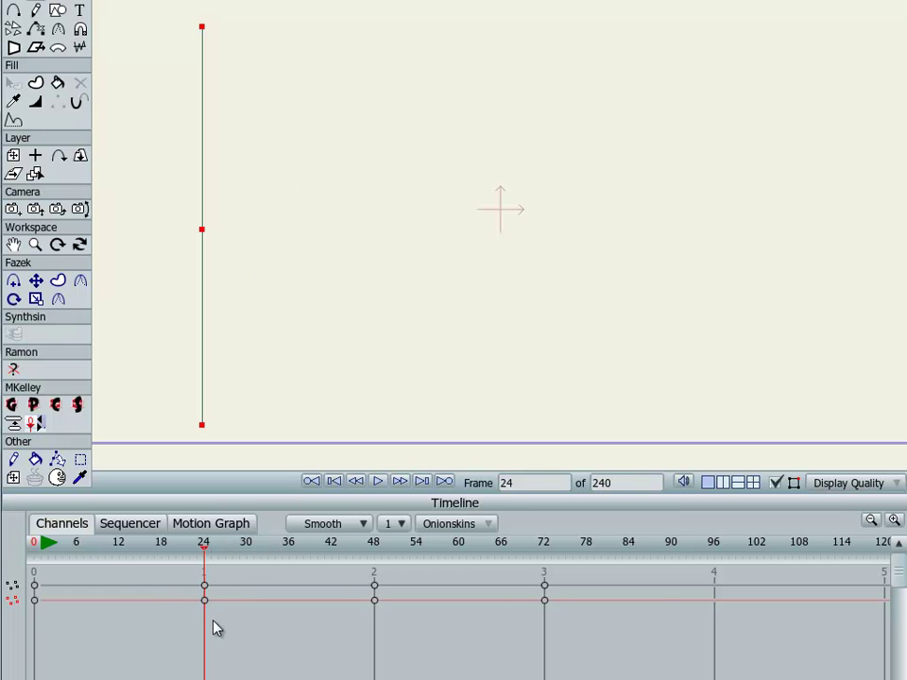
drag(267, 593, 678, 584)
key(ctrl+a)
drag(292, 624, 688, 611)
With the frame 24 and 72 keyframes selected, drag the middle point right to bow the line.
drag(182, 586, 567, 590)
drag(189, 573, 220, 609)
drag(536, 579, 566, 644)
click(206, 234)
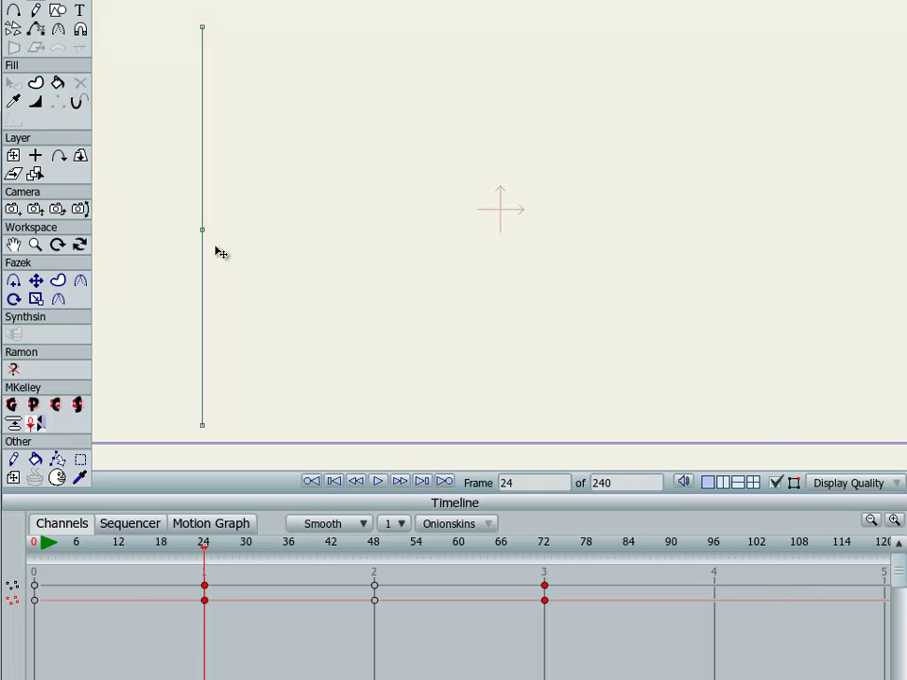
drag(204, 234, 409, 236)
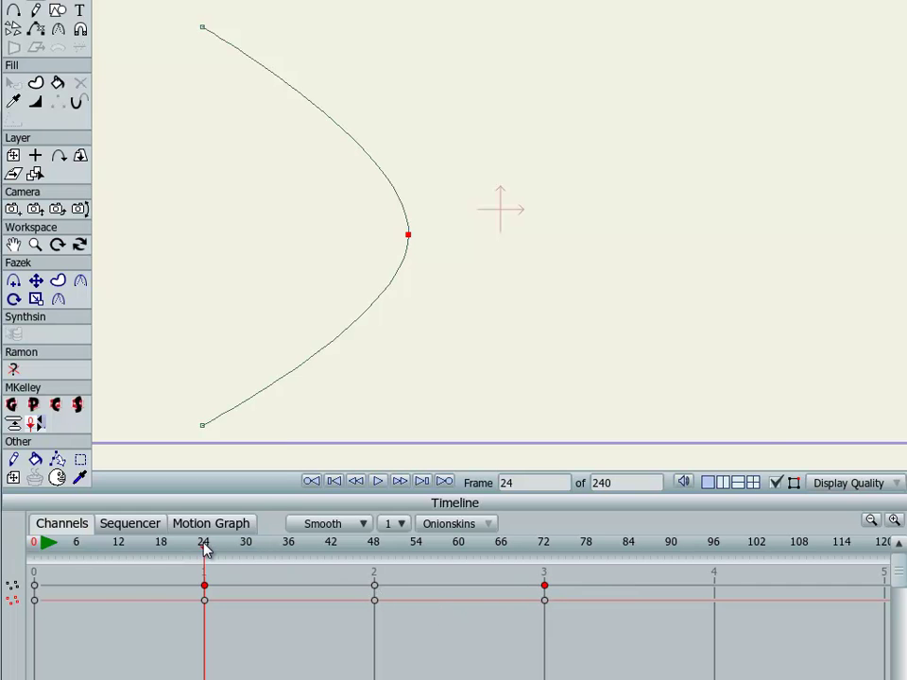
drag(205, 550, 545, 568)
Reduce the curve's rightward bow and pull its bend down and left, previewing the motion.
drag(631, 578, 151, 599)
click(322, 626)
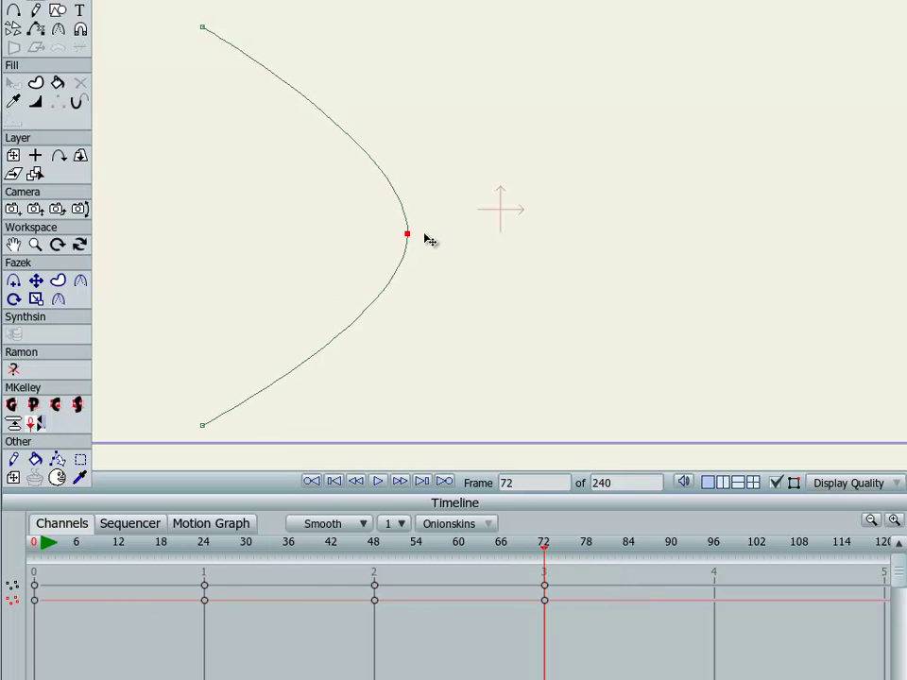
drag(407, 234, 367, 236)
mouse_move(202, 550)
mouse_down()
mouse_move(524, 546)
mouse_move(204, 542)
mouse_up()
drag(409, 236, 361, 365)
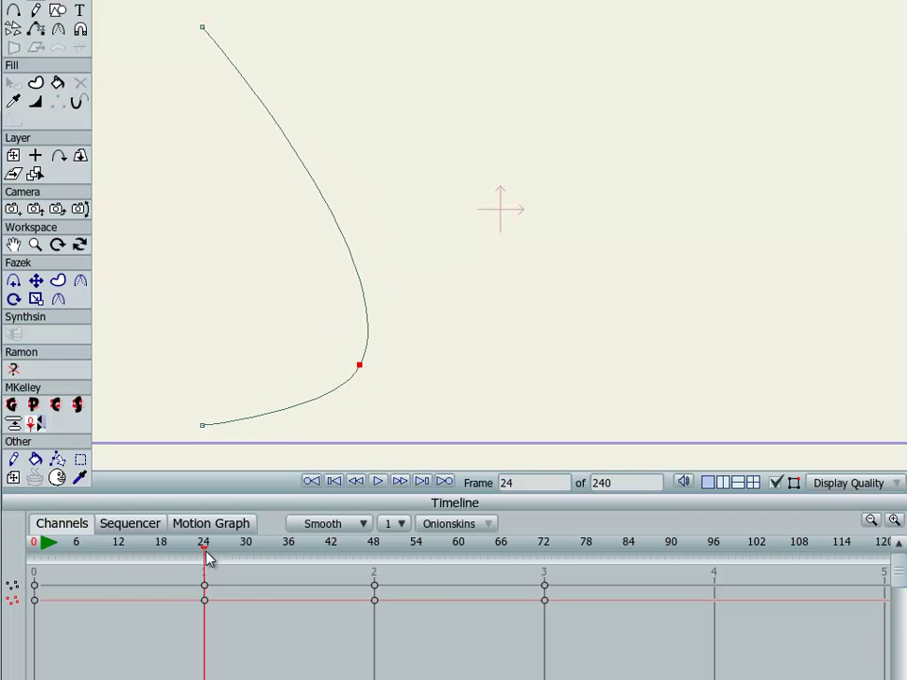
drag(206, 554, 547, 551)
Select the frame 72 and 24 keyframes and raise the bend up and right.
click(545, 584)
shift+click(204, 586)
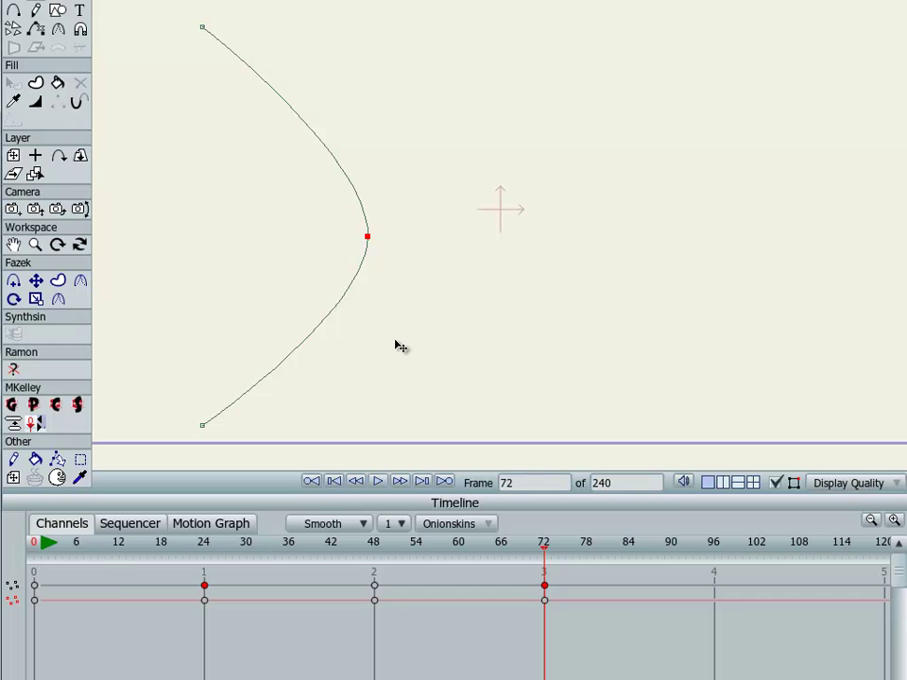
drag(393, 303, 412, 189)
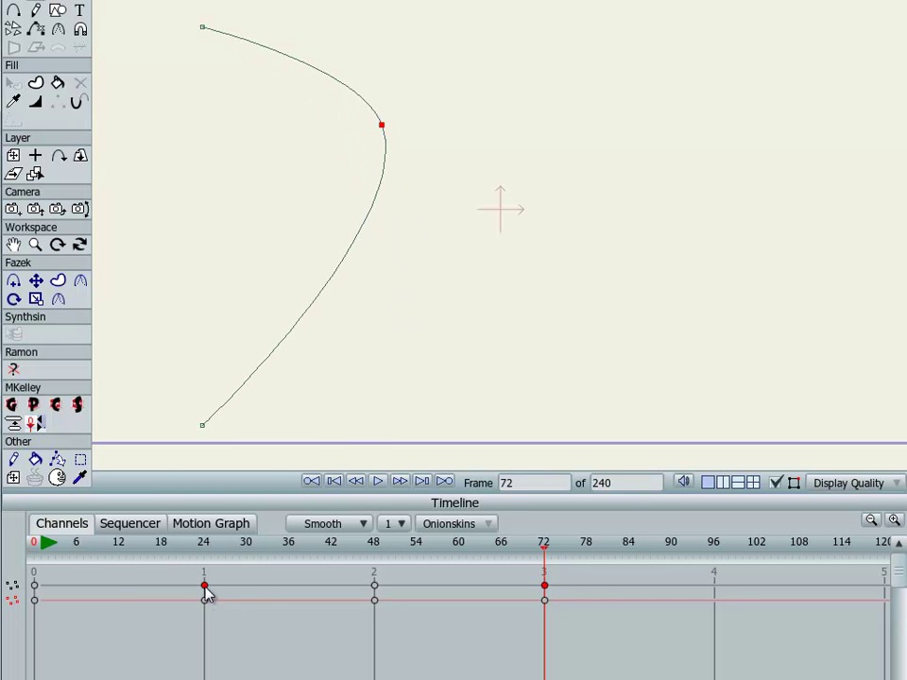
click(206, 551)
drag(206, 552, 216, 577)
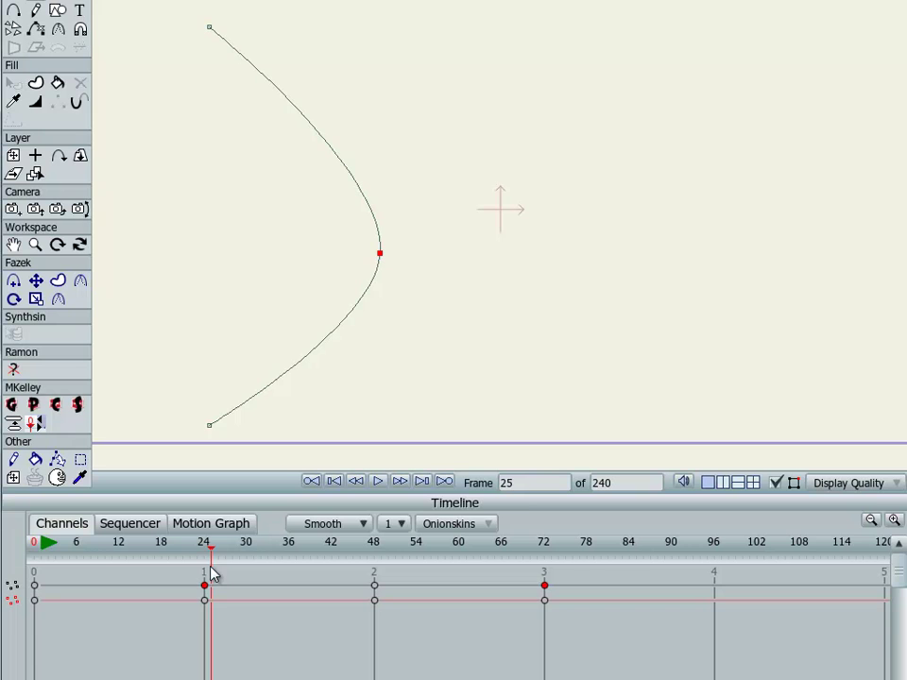
click(206, 555)
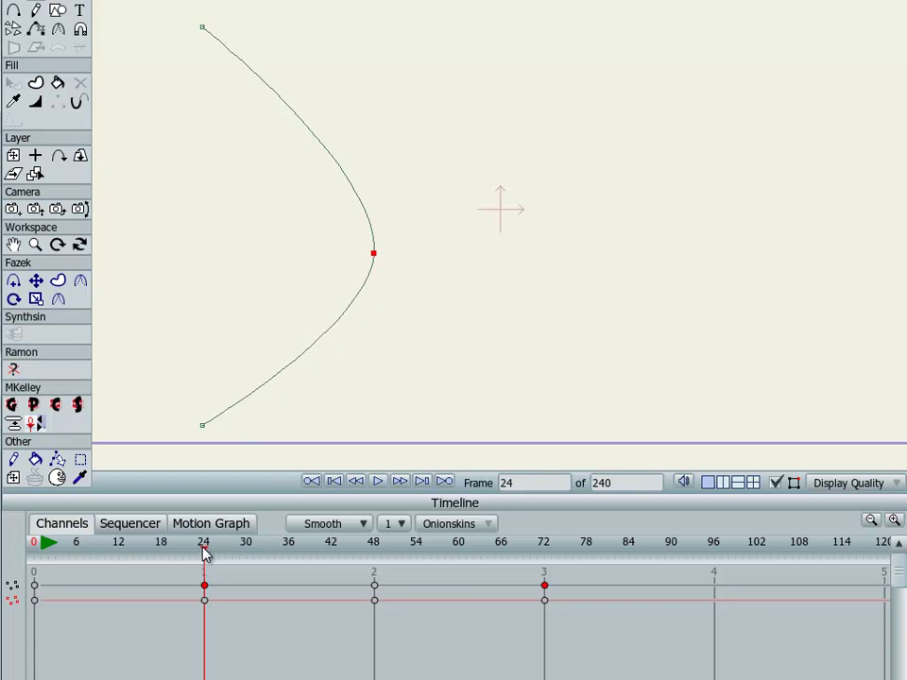
click(547, 549)
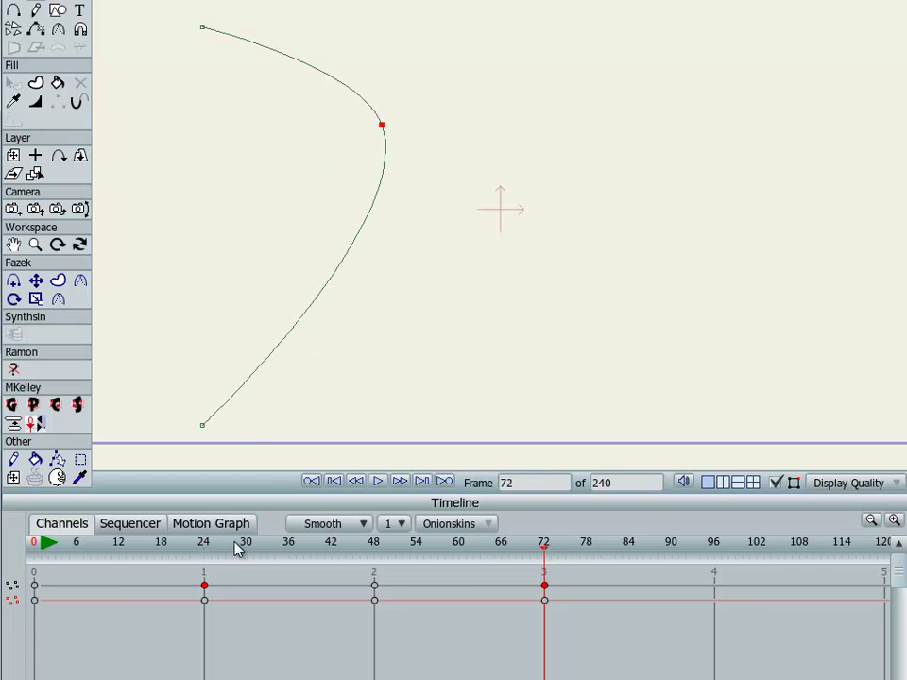
At frame 24, pull the curve's bend down to the bottom and preview through frame 72.
click(198, 545)
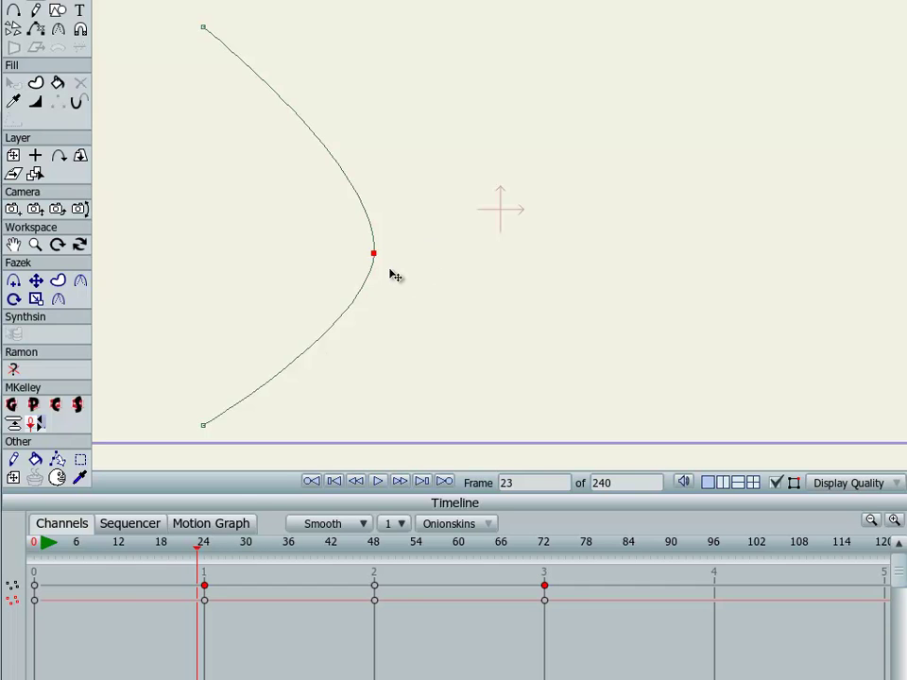
click(202, 547)
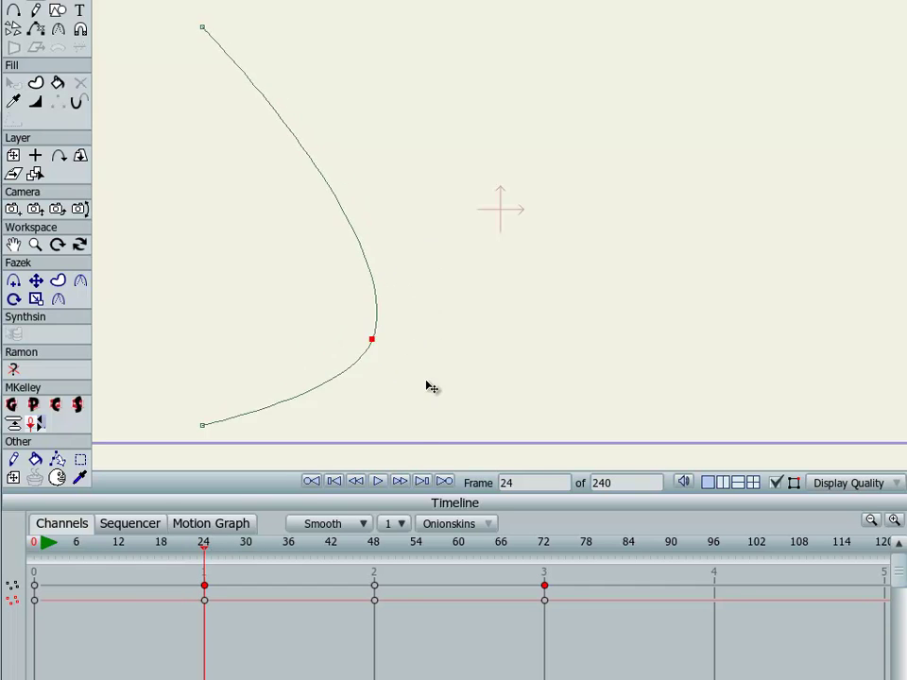
drag(430, 413, 421, 522)
drag(202, 544, 544, 562)
click(204, 550)
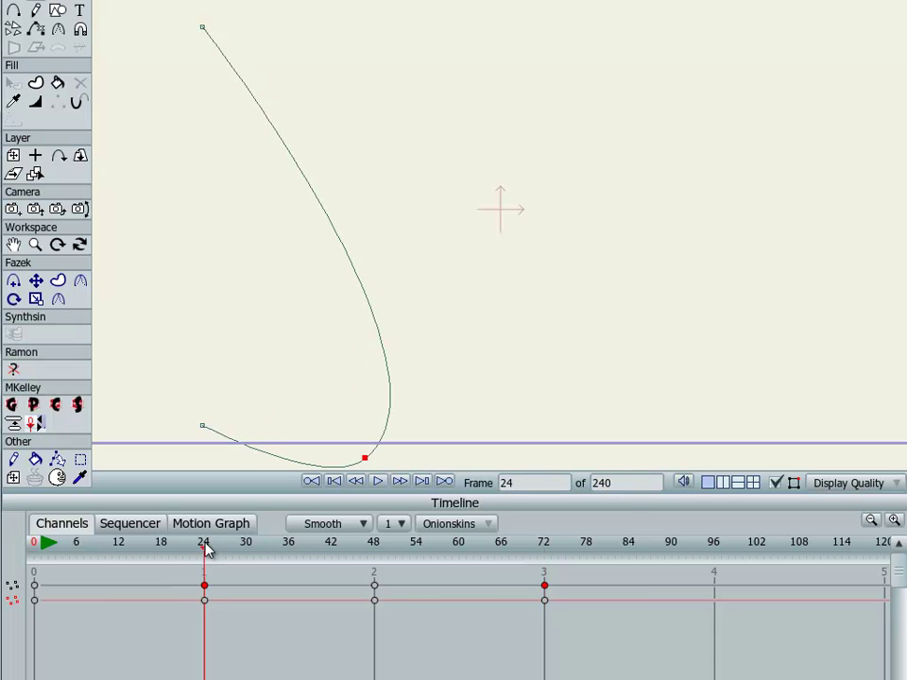
click(546, 550)
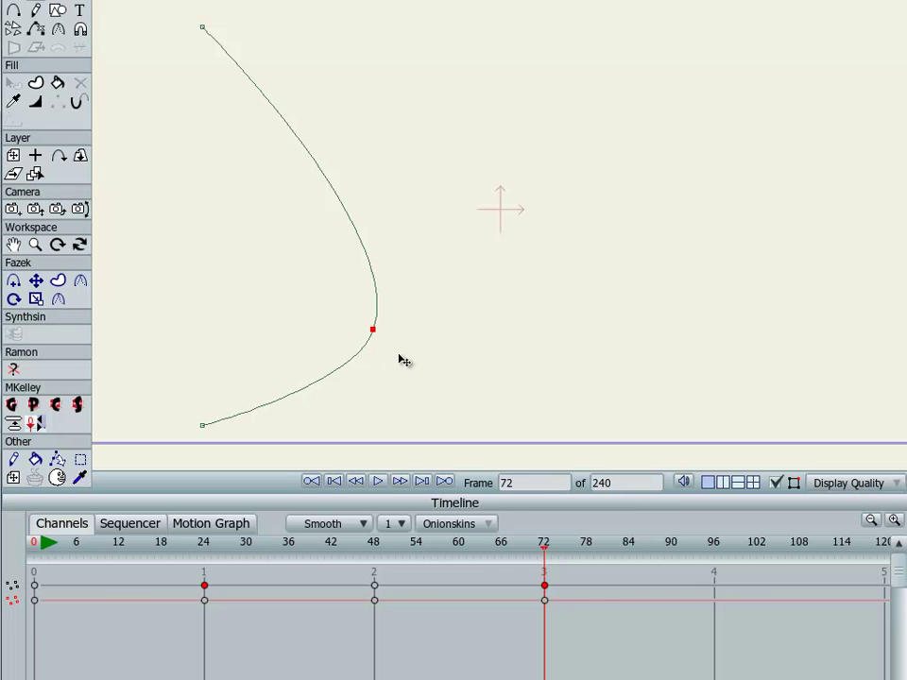
Reselect the keyframes at 24, 48 and 72 and scrub from frame 48 back to 37 to inspect the bend.
click(467, 658)
drag(544, 547, 375, 549)
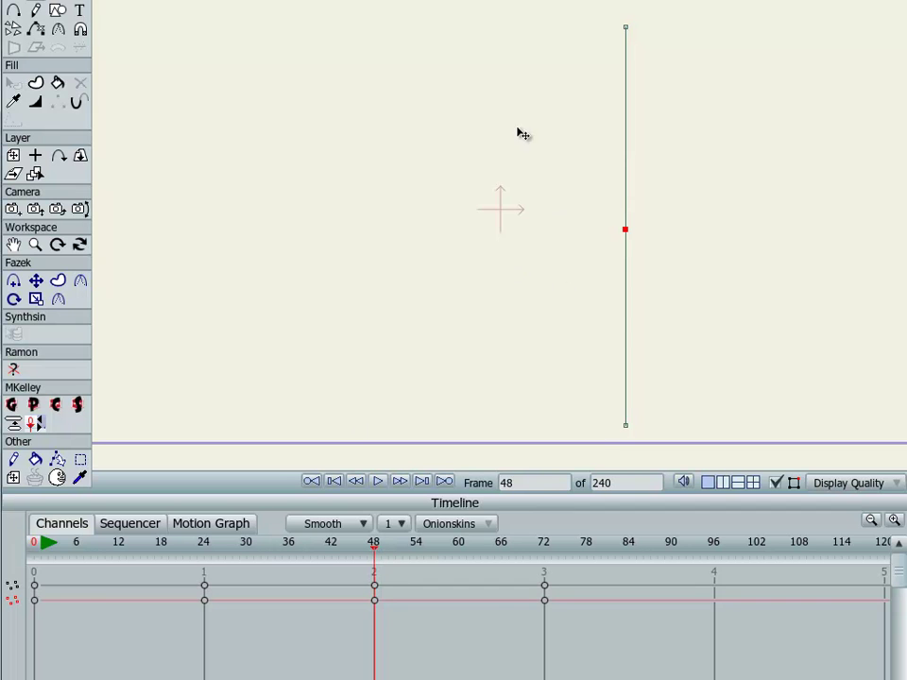
drag(184, 573, 610, 592)
drag(376, 546, 302, 546)
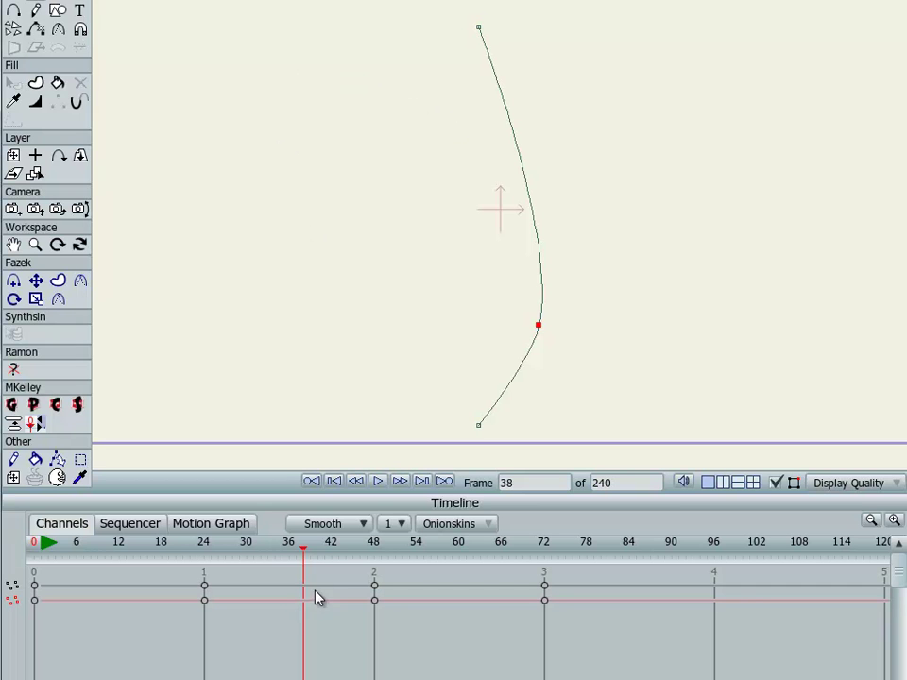
drag(304, 564, 28, 418)
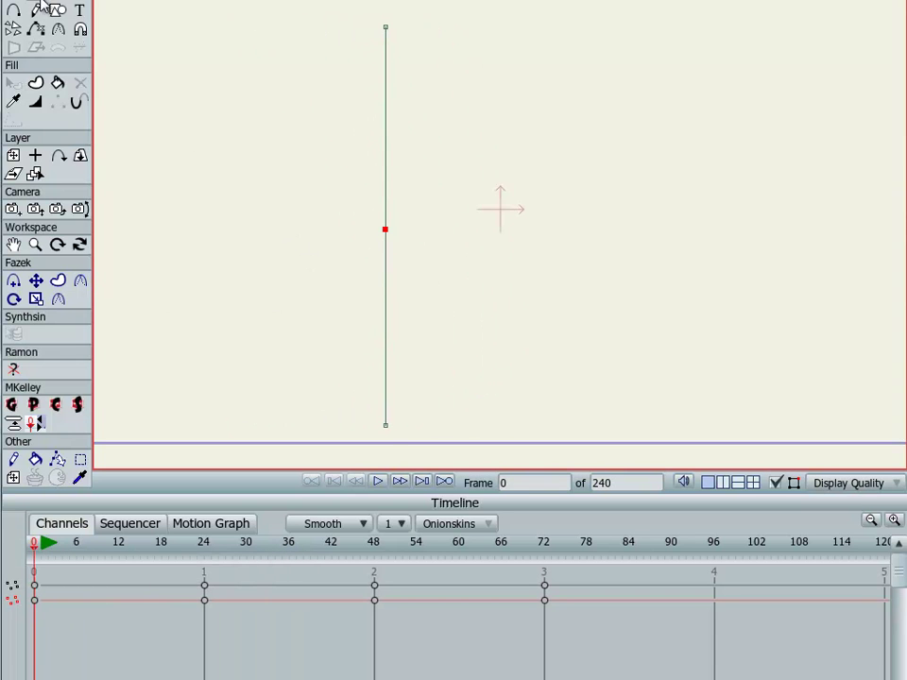
Add four points along the straight line, then scrub frames 0–21 and back to frame 0.
click(13, 11)
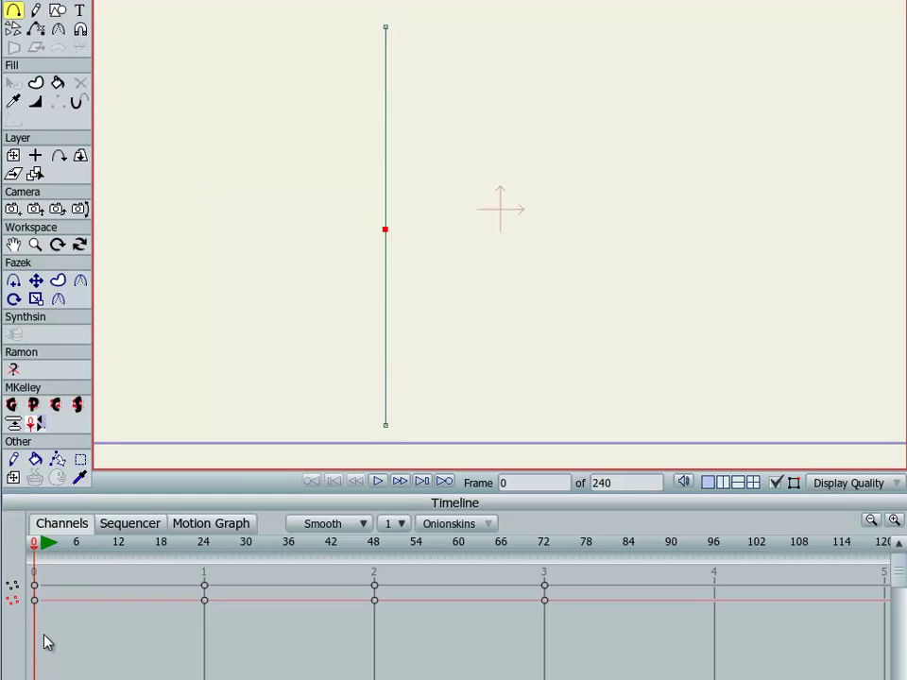
click(382, 290)
click(385, 350)
click(385, 169)
click(385, 73)
drag(49, 548, 209, 565)
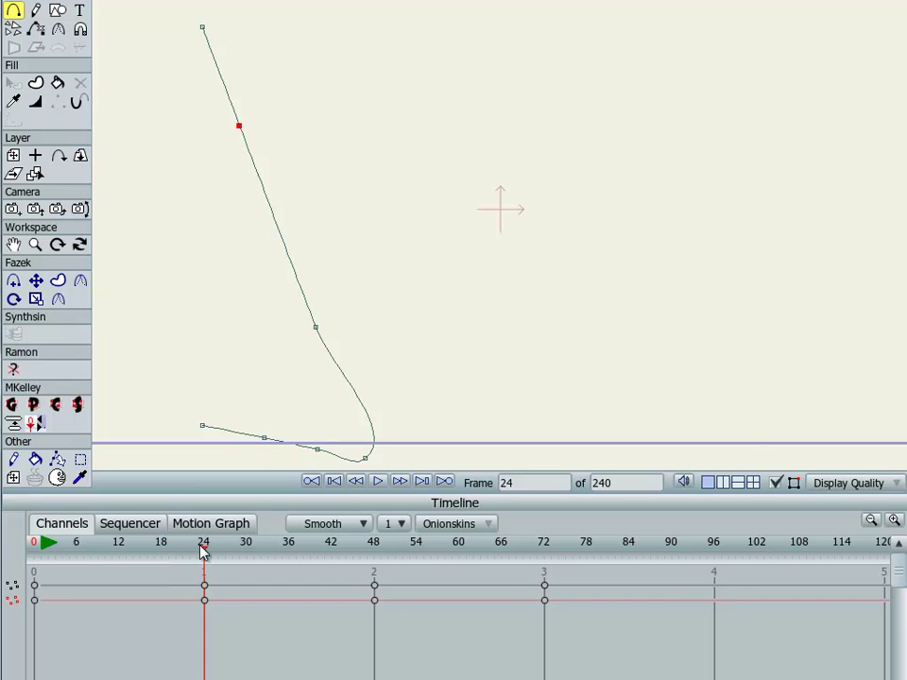
drag(206, 551, 20, 548)
Add five more points between the existing ones along the line.
click(35, 281)
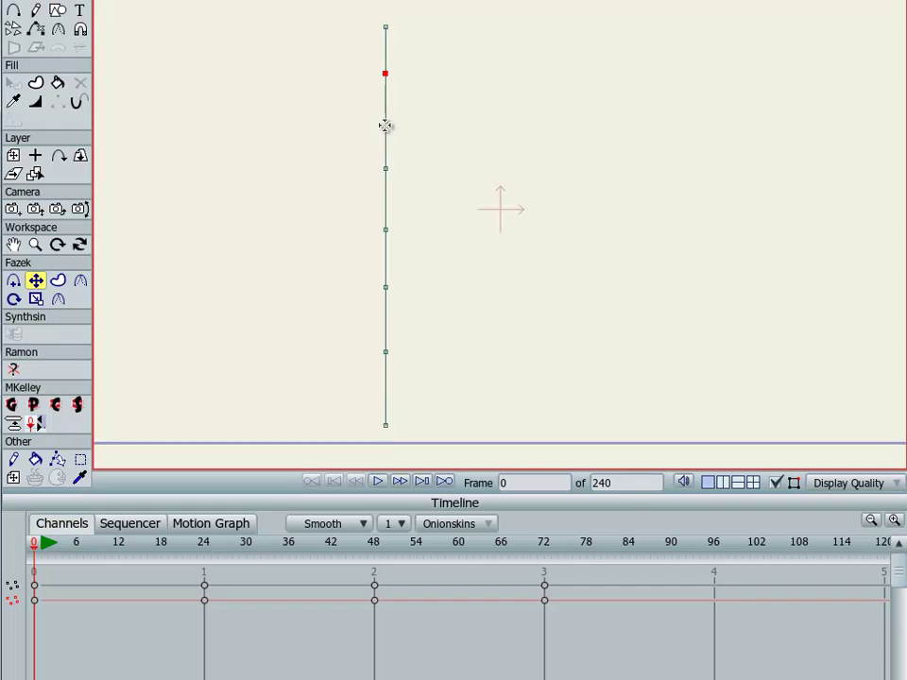
click(13, 281)
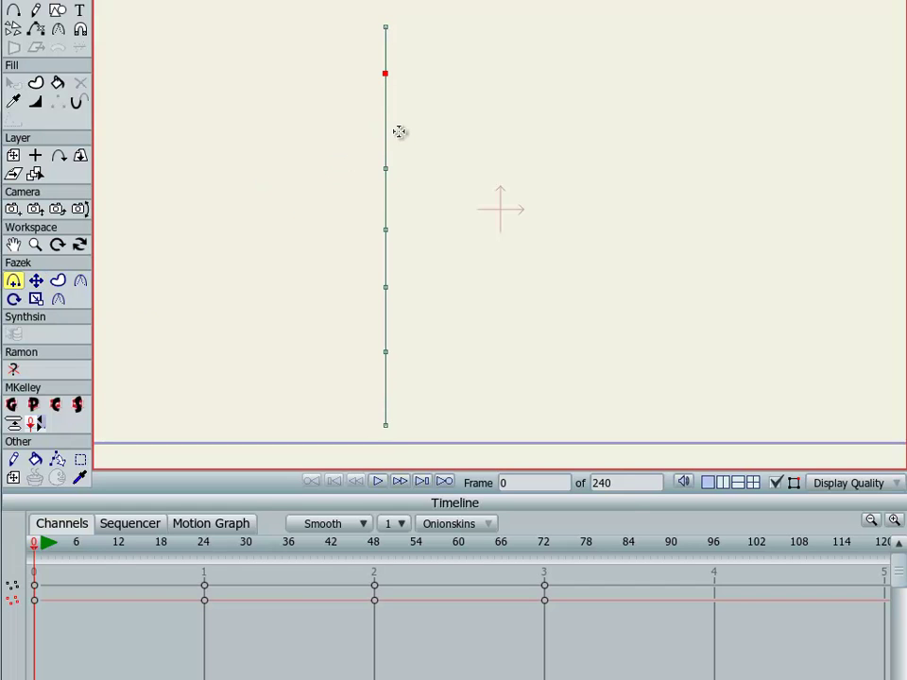
click(385, 120)
click(386, 195)
click(382, 254)
click(384, 325)
click(386, 398)
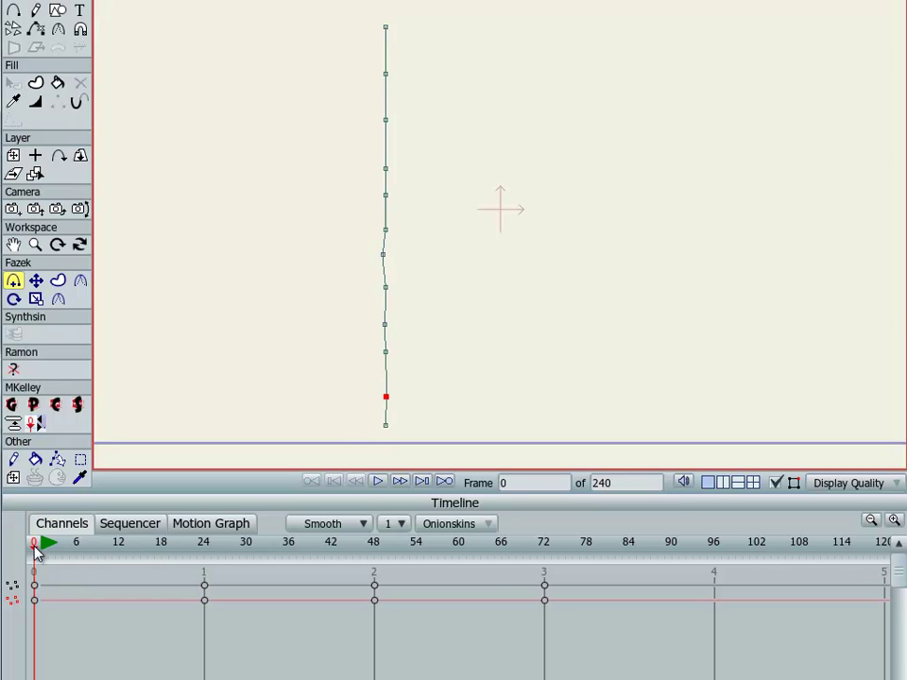
Undo the last added points and scrub to frame 48, where the line stands straight.
click(73, 555)
drag(74, 555, 34, 543)
key(ctrl+z)
key(ctrl+z)
drag(41, 556, 204, 542)
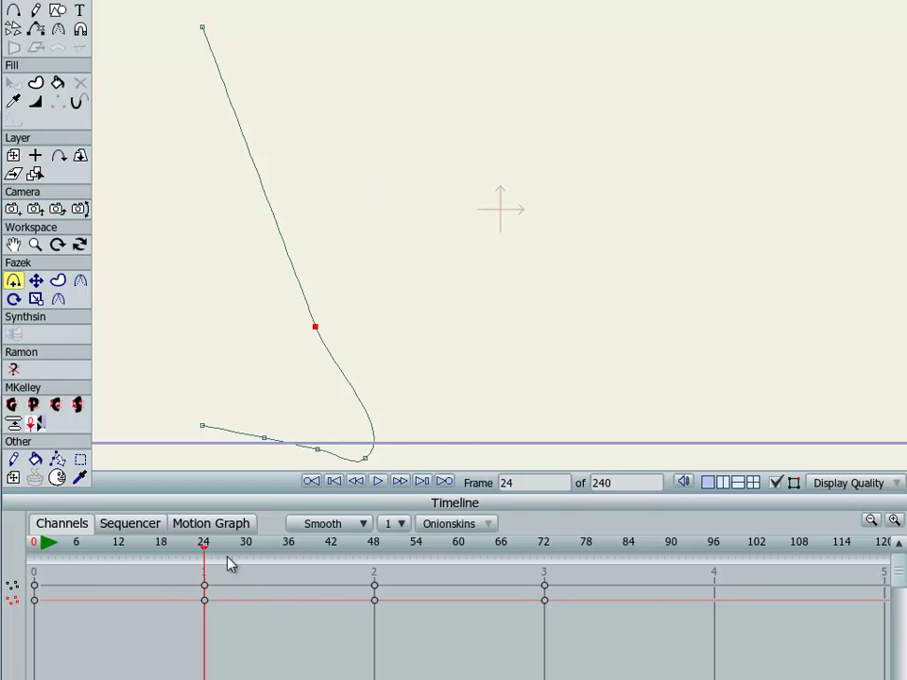
drag(227, 564, 375, 557)
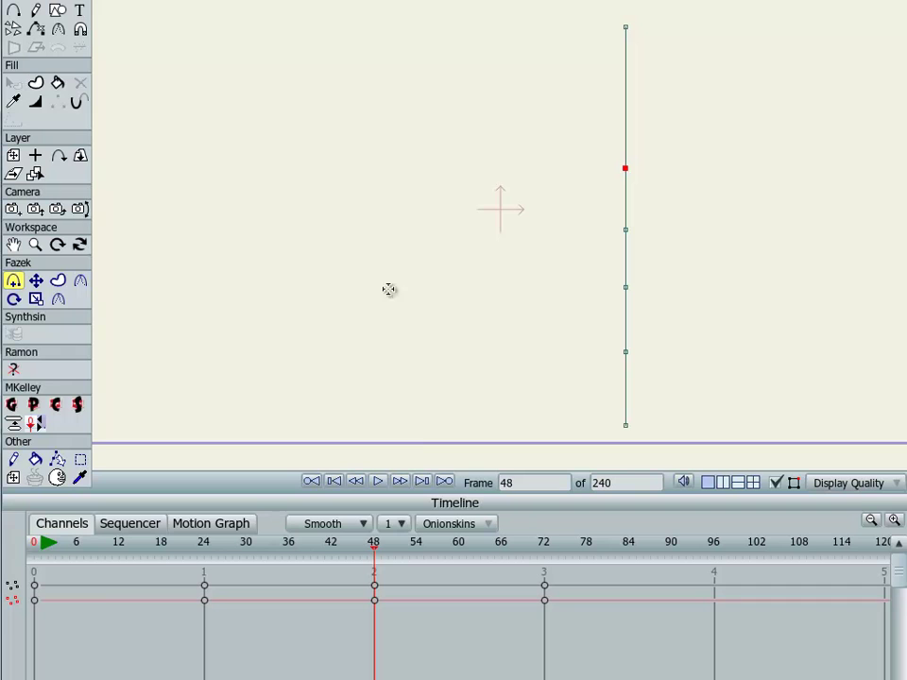
Label the frame 24 keyframe purple, frame 48 yellow and frame 72 green, then scrub across them.
right_click(204, 586)
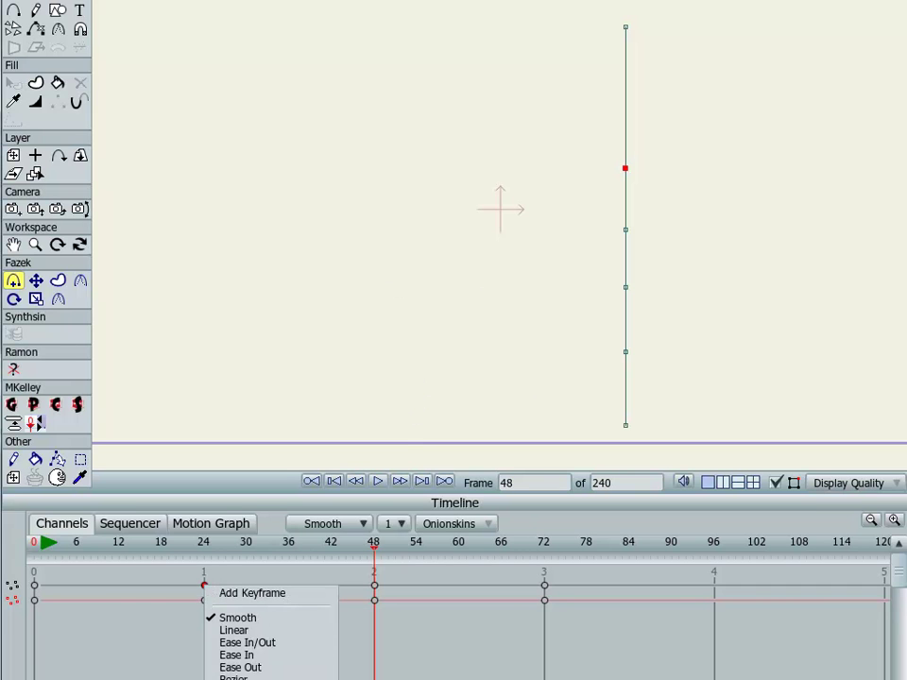
click(377, 593)
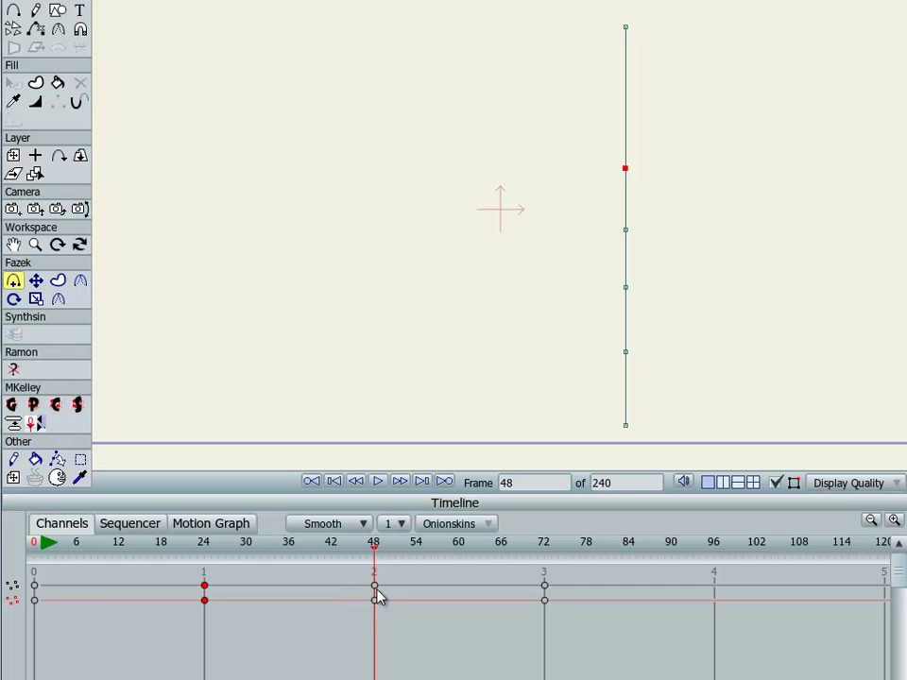
right_click(374, 586)
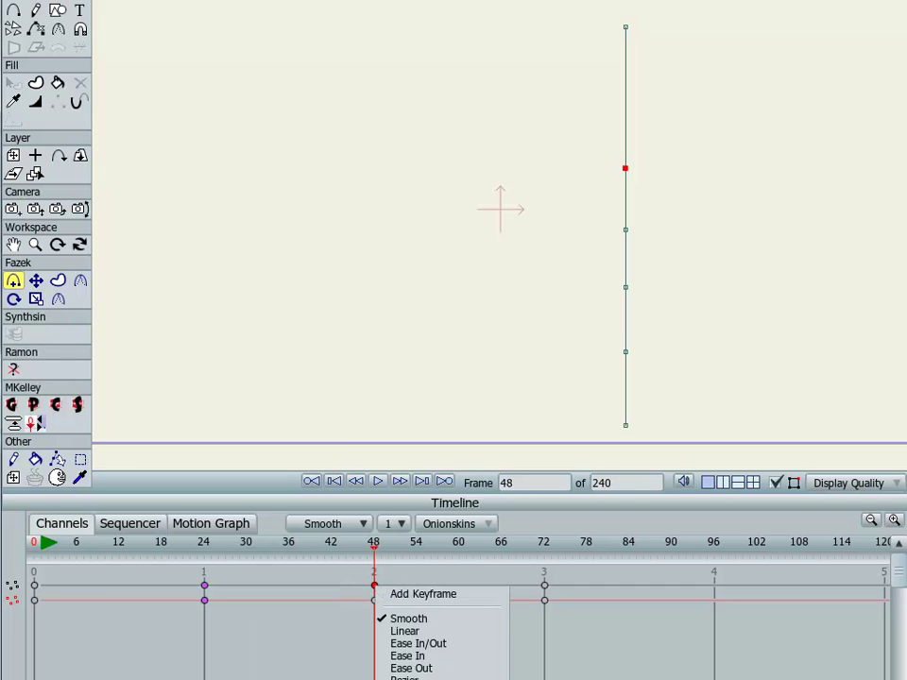
click(532, 652)
right_click(544, 587)
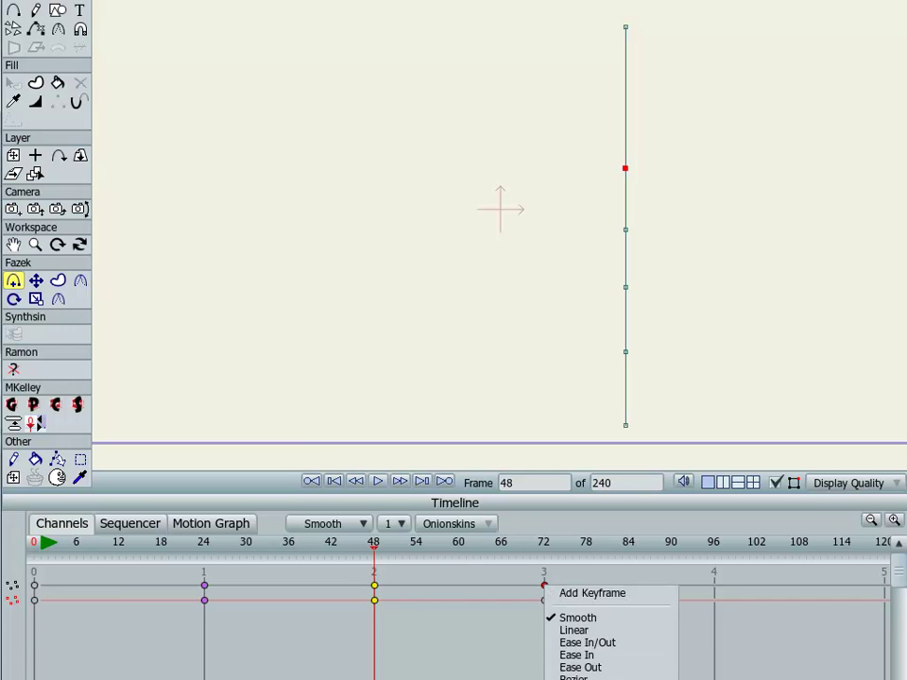
click(599, 668)
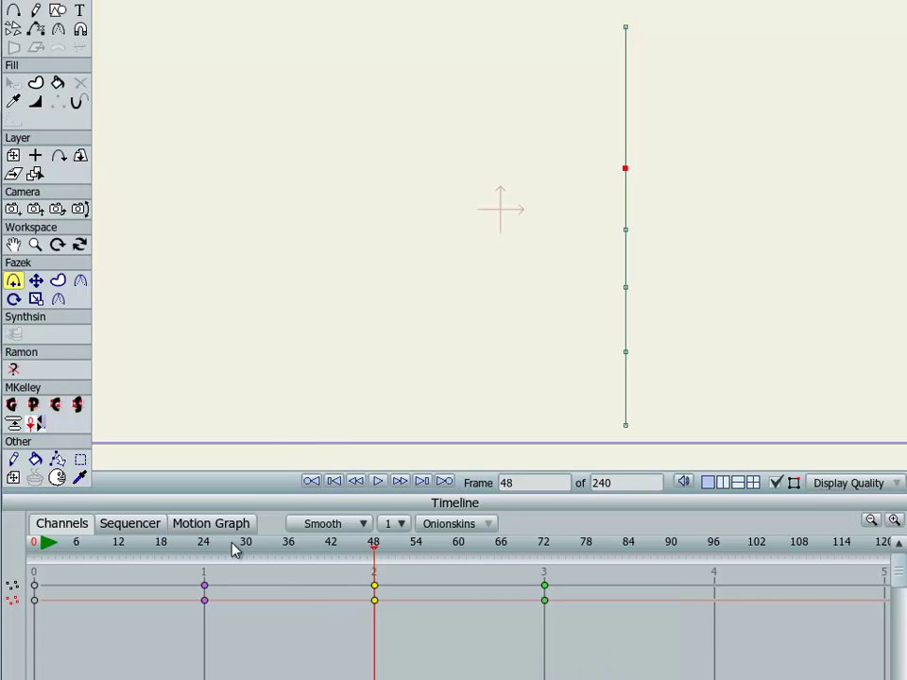
mouse_move(213, 549)
mouse_down()
mouse_move(204, 547)
mouse_move(515, 555)
mouse_move(204, 553)
mouse_up()
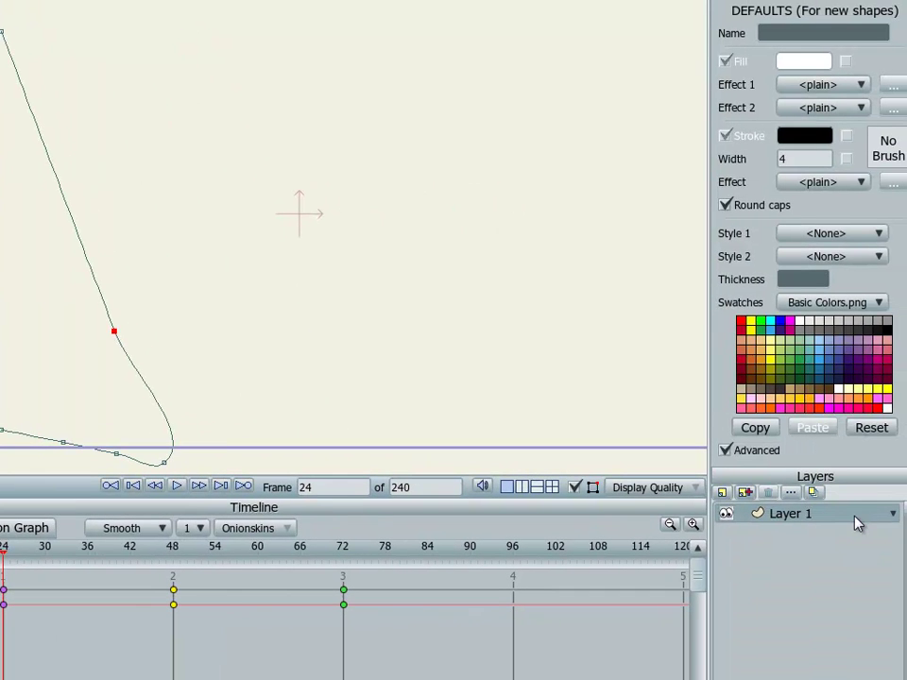
Set Layer 1's label colour to Purple and add a new Vector layer above it.
click(892, 514)
click(789, 513)
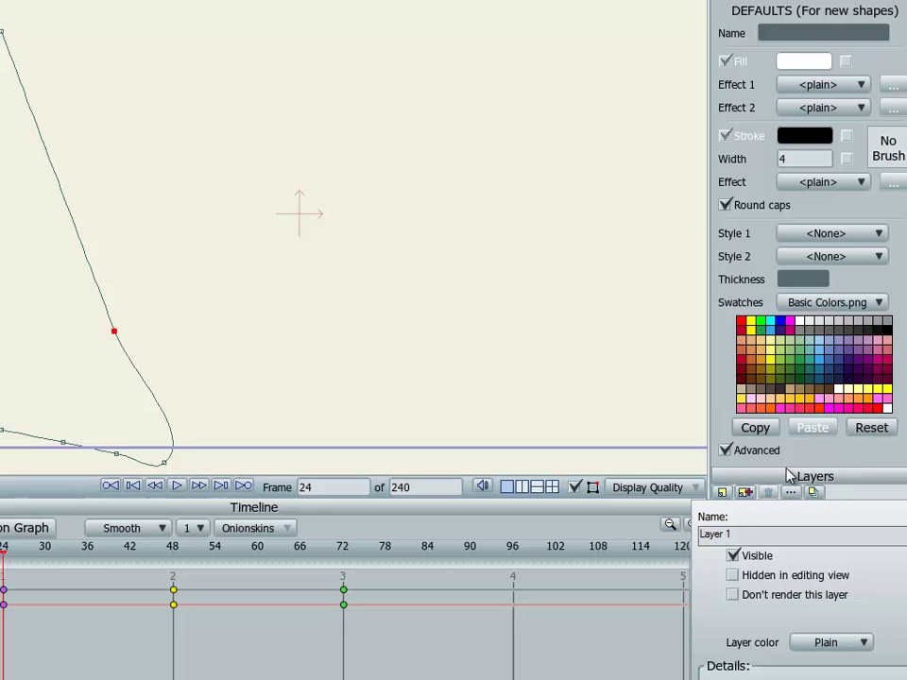
click(833, 650)
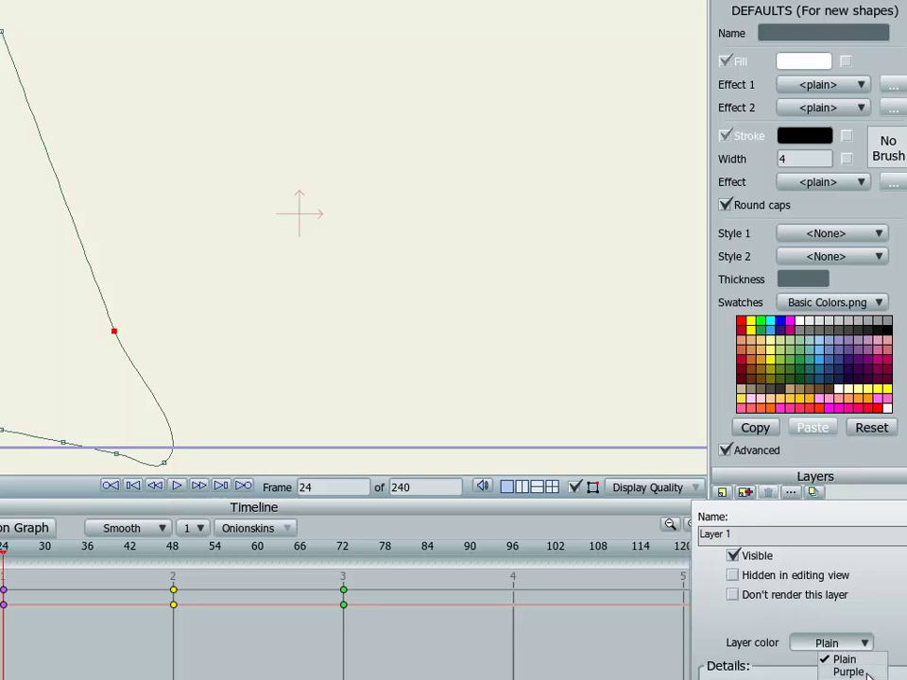
click(865, 672)
click(616, 356)
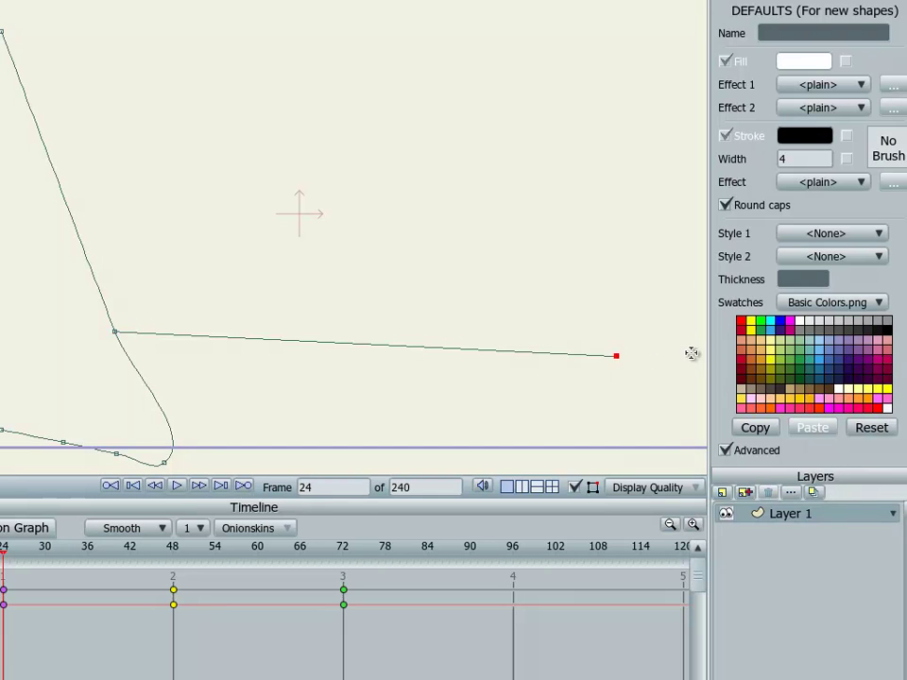
click(720, 493)
click(753, 512)
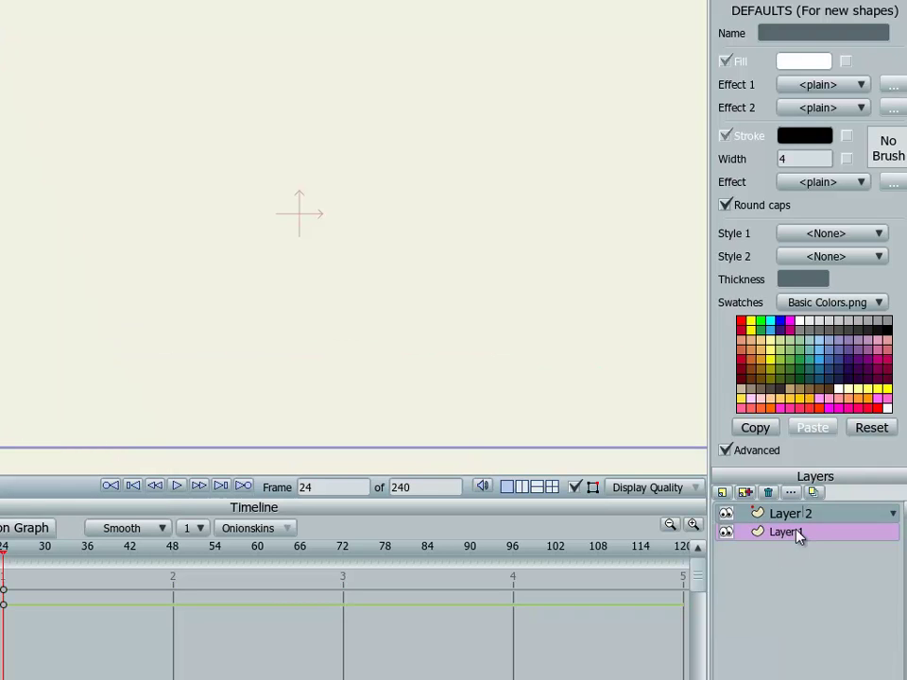
Add several more vector layers to the layer list.
click(721, 493)
click(753, 511)
click(722, 493)
click(753, 511)
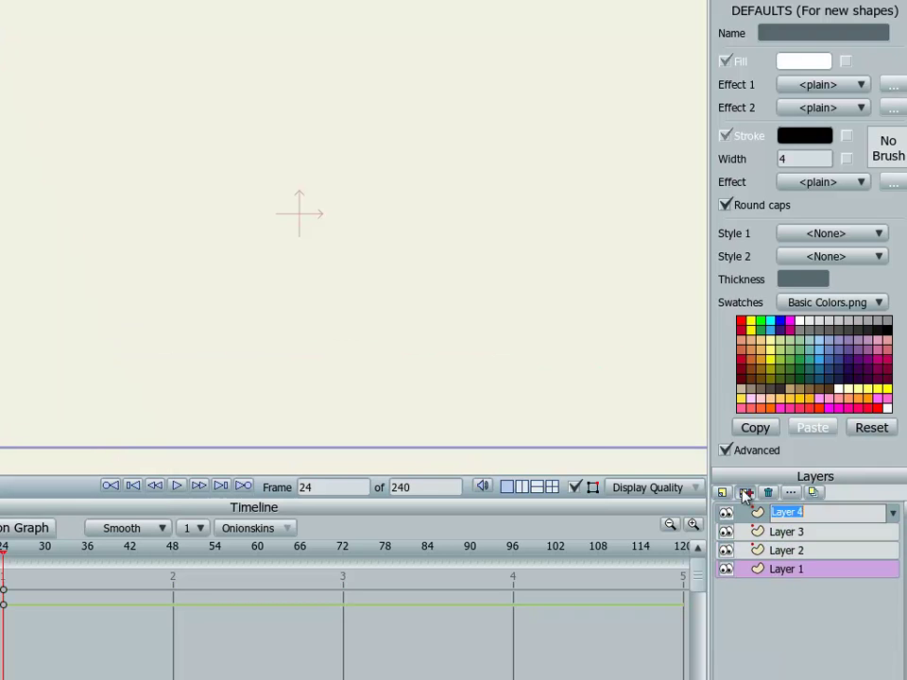
click(722, 494)
click(753, 511)
click(721, 493)
click(753, 511)
Set Layer 3's label colour to Blue in its layer settings.
click(803, 588)
shift+click(814, 551)
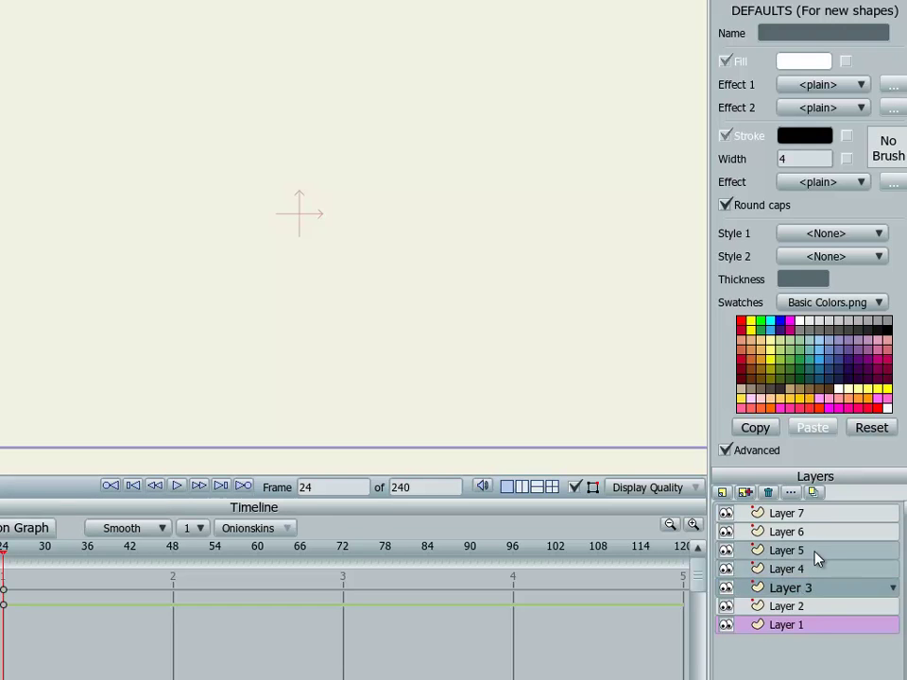
click(894, 589)
click(848, 643)
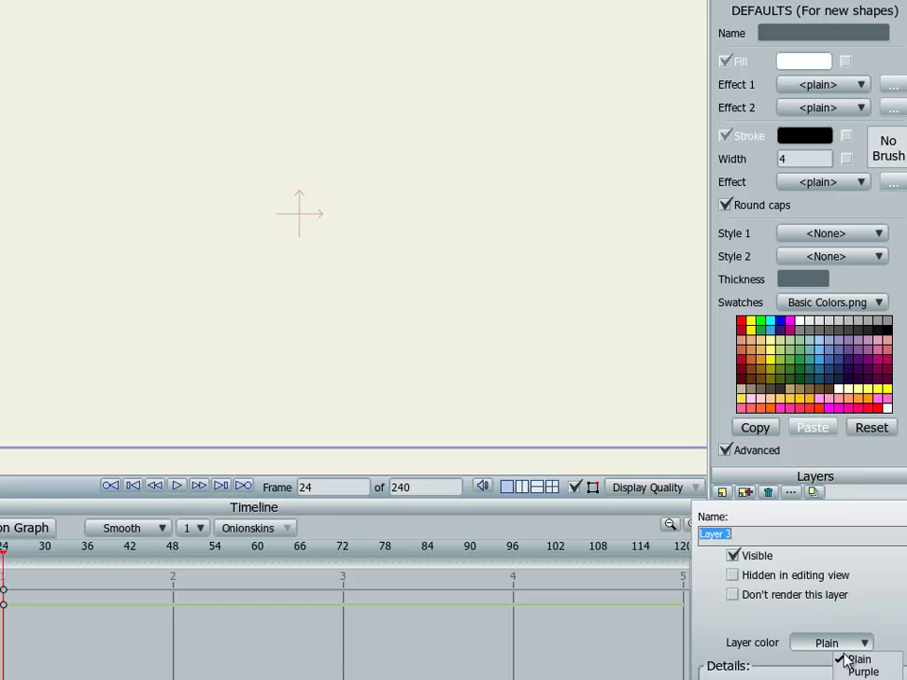
click(857, 677)
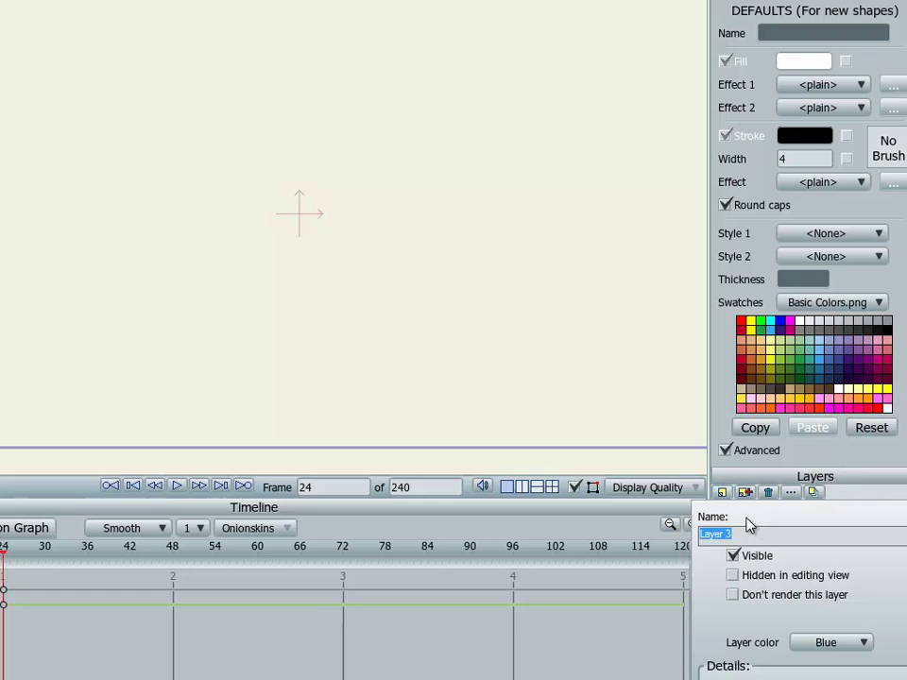
key(Return)
Set Layer 4's label colour to Green, then select Layer 5.
click(814, 568)
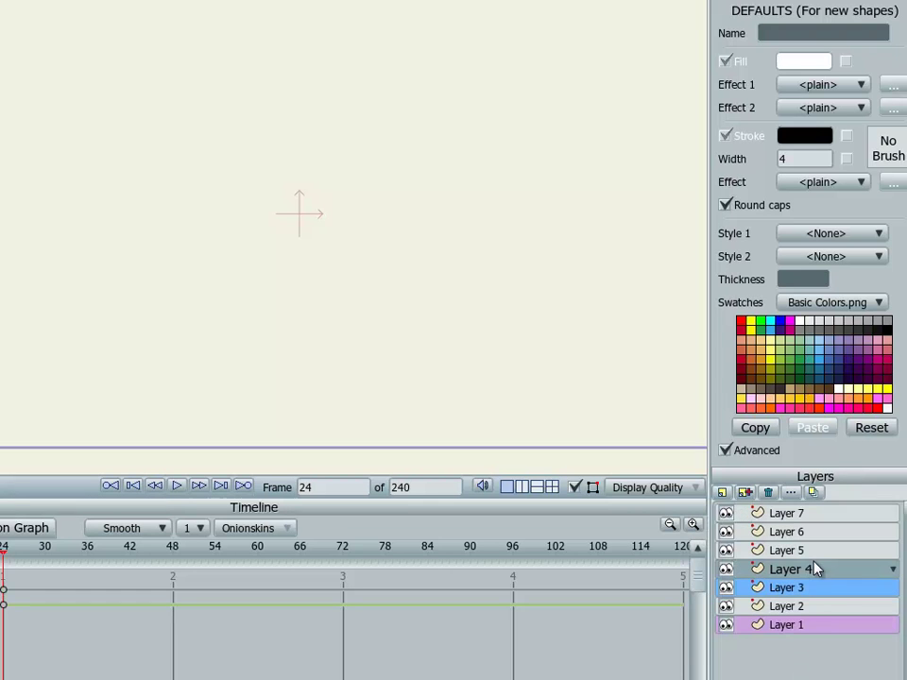
click(893, 569)
click(862, 643)
click(861, 676)
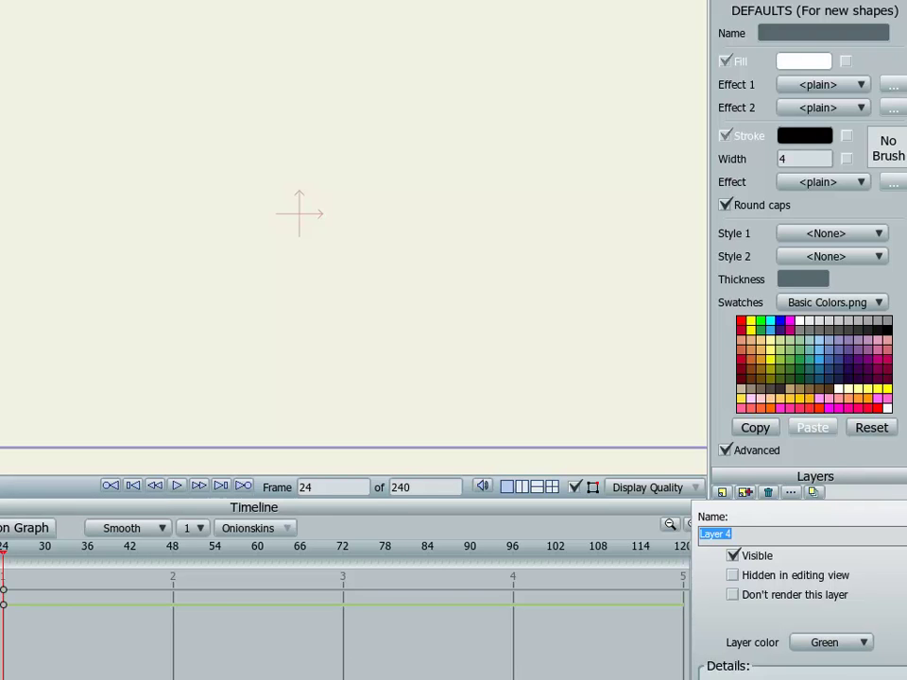
key(Return)
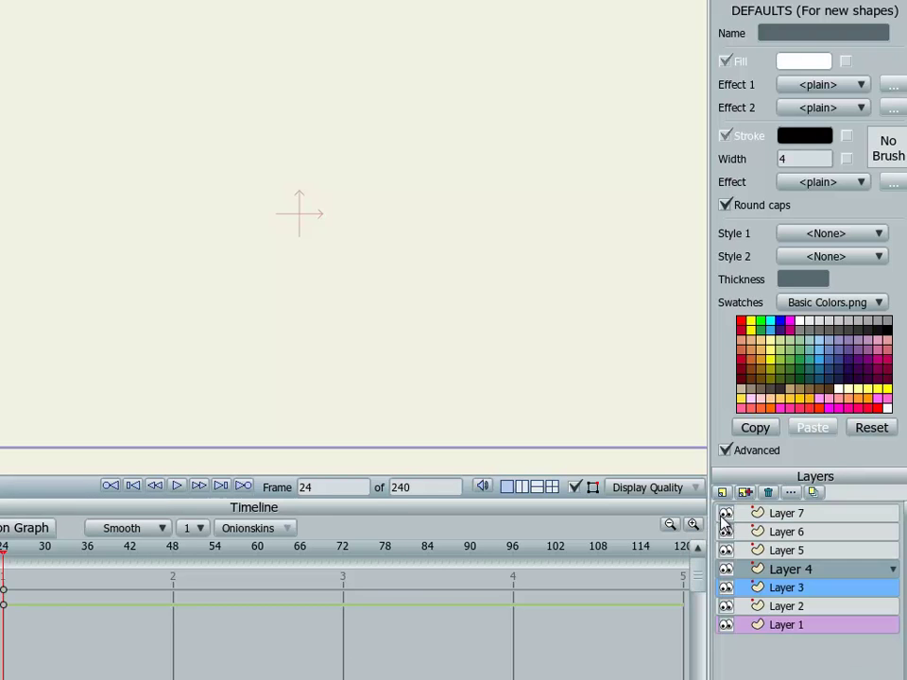
click(767, 549)
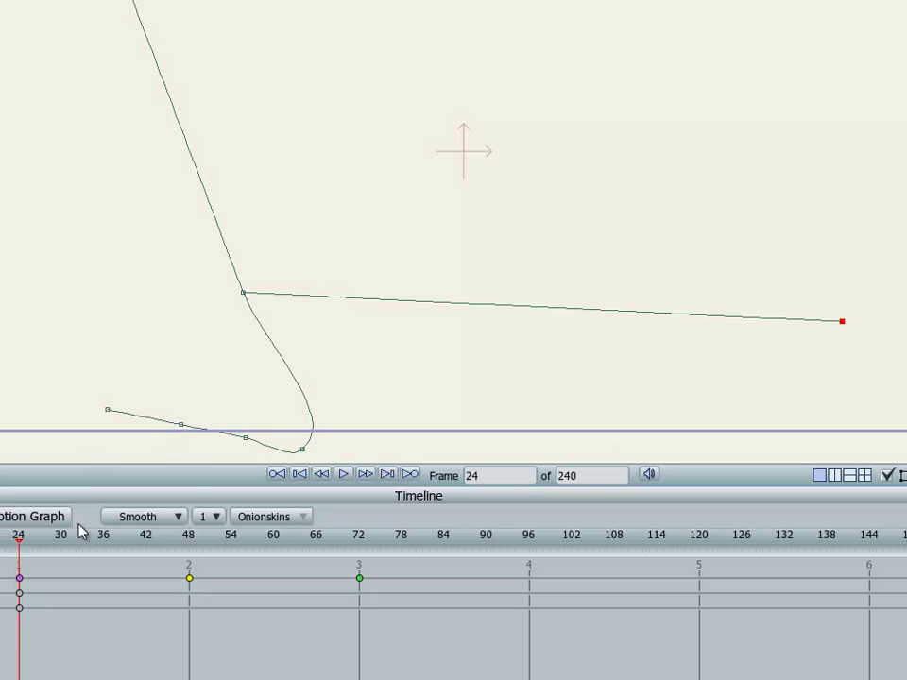
Alt-drag the line's first keyframes to the right to create a hold reaching about frame 44.
mouse_move(16, 540)
mouse_down()
mouse_move(154, 537)
mouse_move(47, 537)
mouse_move(27, 548)
mouse_up()
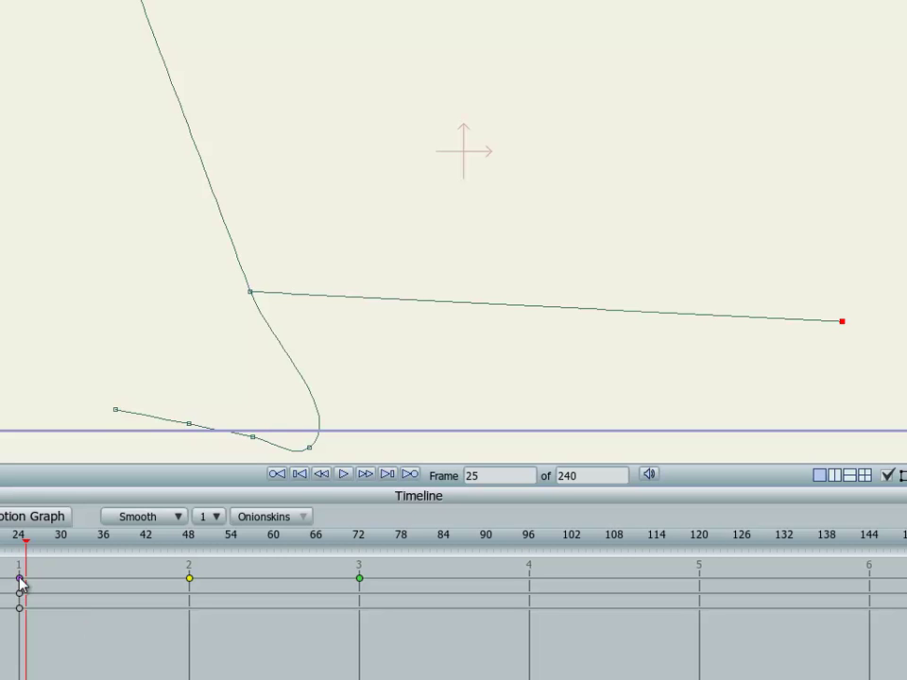
drag(20, 582, 31, 584)
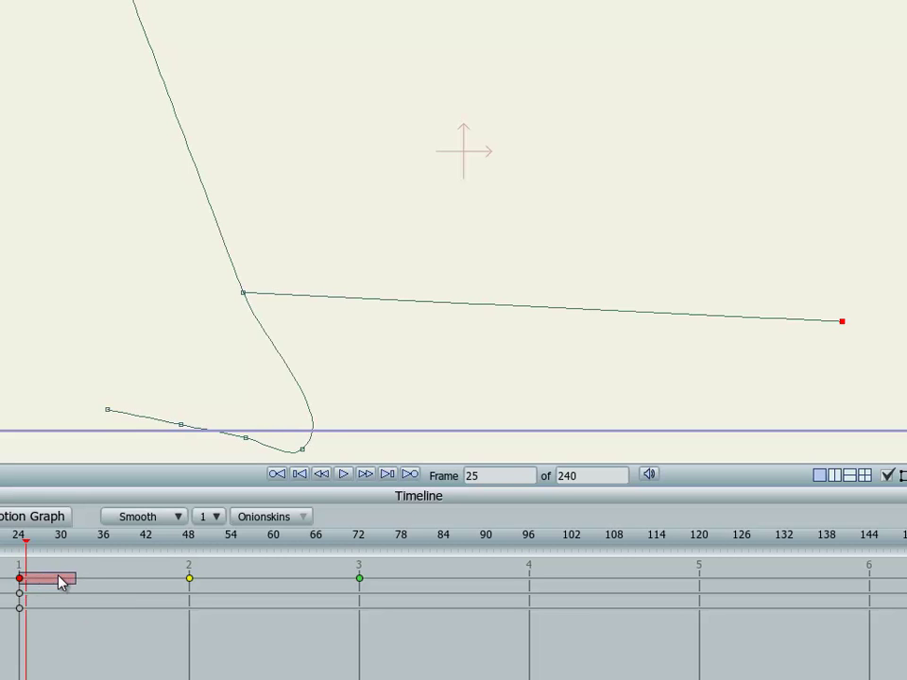
drag(63, 575, 87, 577)
mouse_move(30, 543)
mouse_down()
mouse_move(165, 548)
mouse_move(32, 547)
mouse_up()
Delete the unwanted frame-26 keyframes, reselect the first keyframes in the top rows, and replay frames 23–31.
click(108, 643)
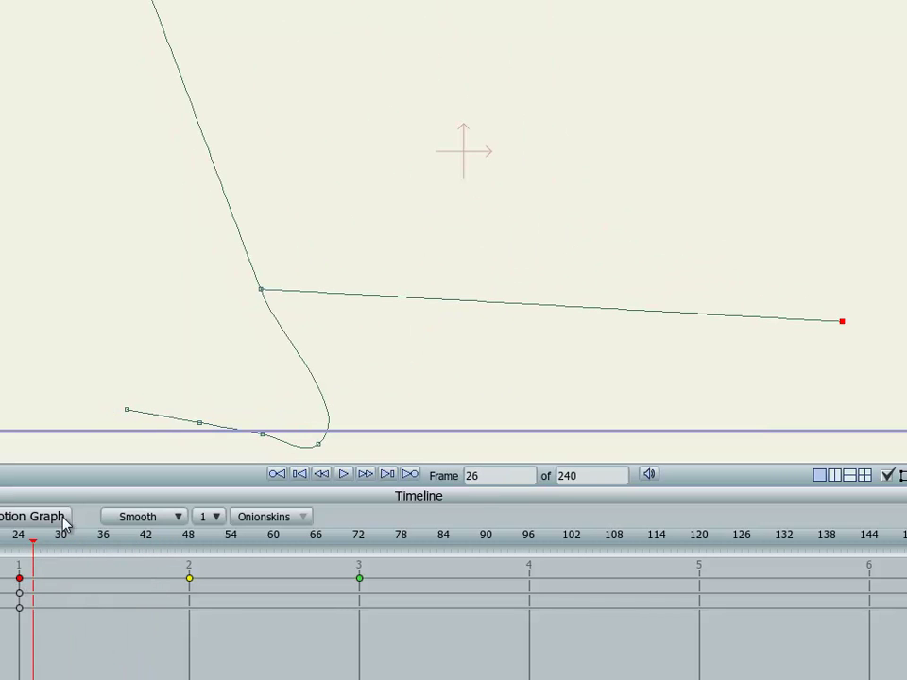
key(ctrl+a)
drag(34, 573, 51, 594)
key(Delete)
click(19, 577)
mouse_move(33, 547)
mouse_down()
mouse_move(18, 546)
mouse_move(196, 540)
mouse_move(34, 544)
mouse_up()
shift+click(19, 593)
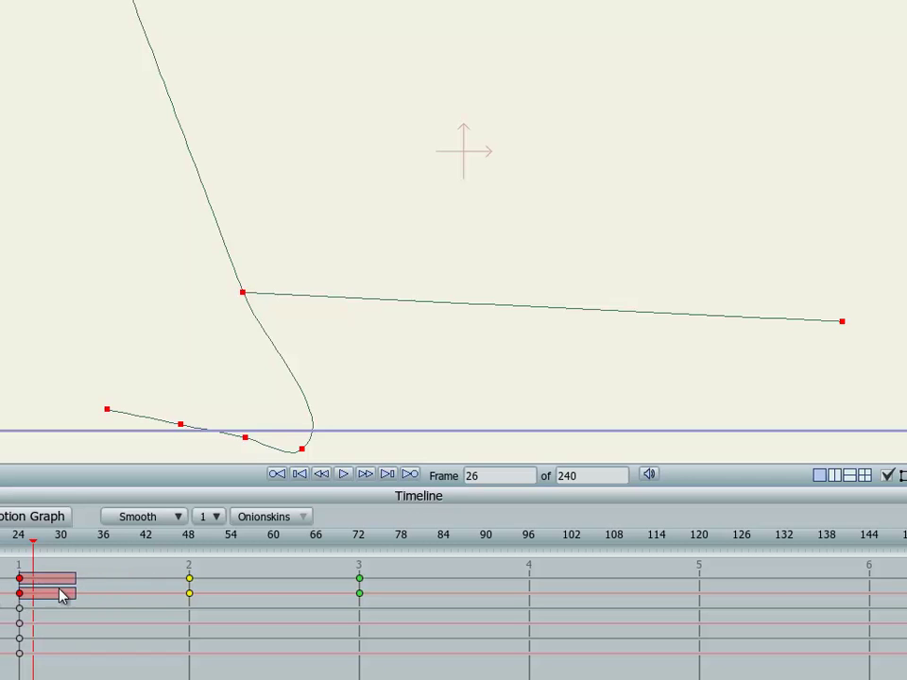
drag(28, 538, 27, 564)
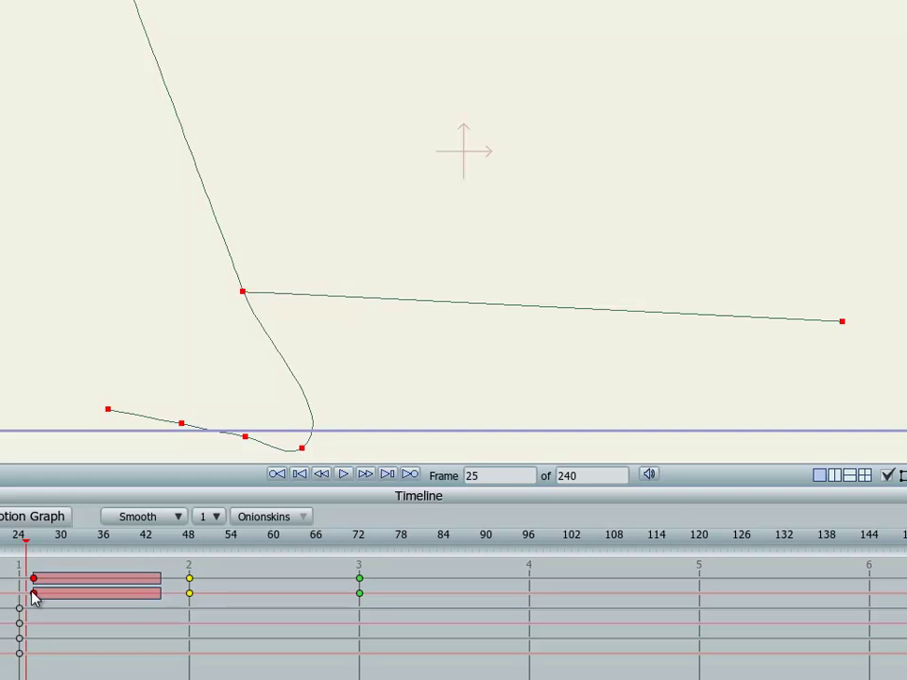
Add holds to the first keyframes in every channel row, working across frames 48 and 72.
click(30, 602)
click(26, 593)
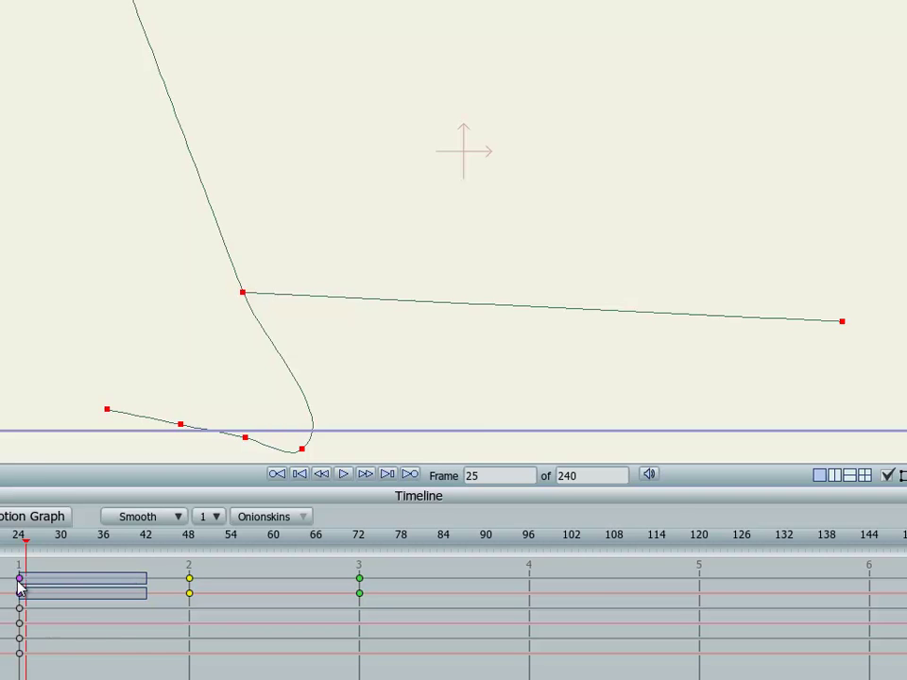
click(20, 585)
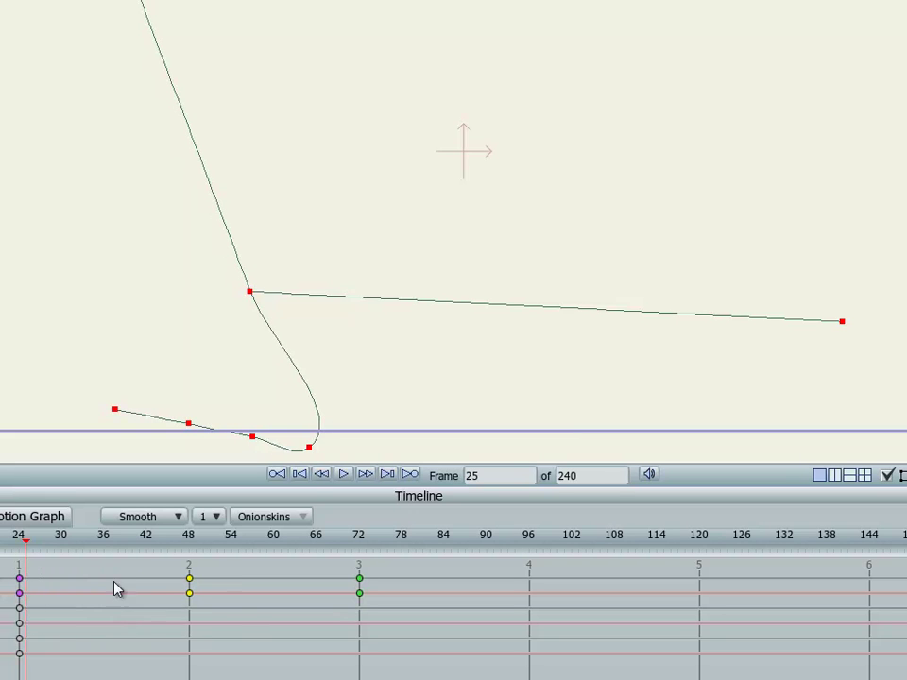
click(189, 585)
click(20, 584)
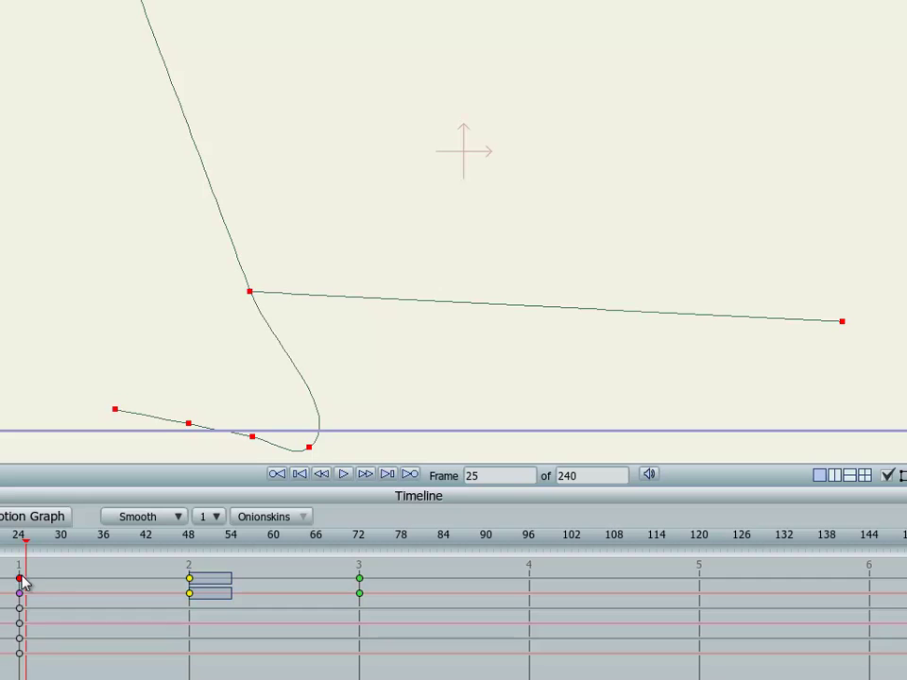
click(27, 583)
click(21, 625)
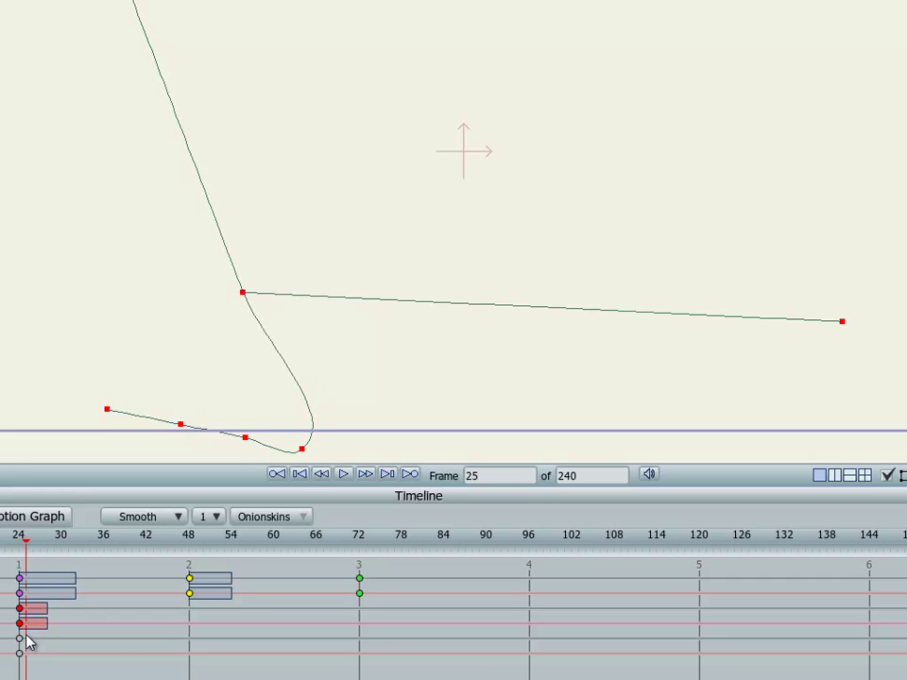
click(20, 654)
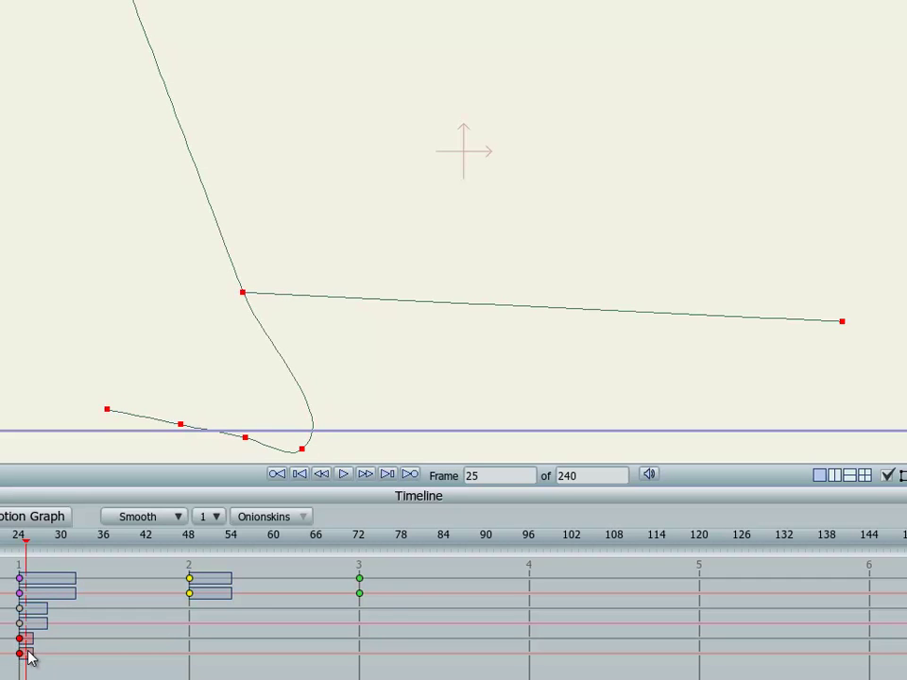
click(361, 580)
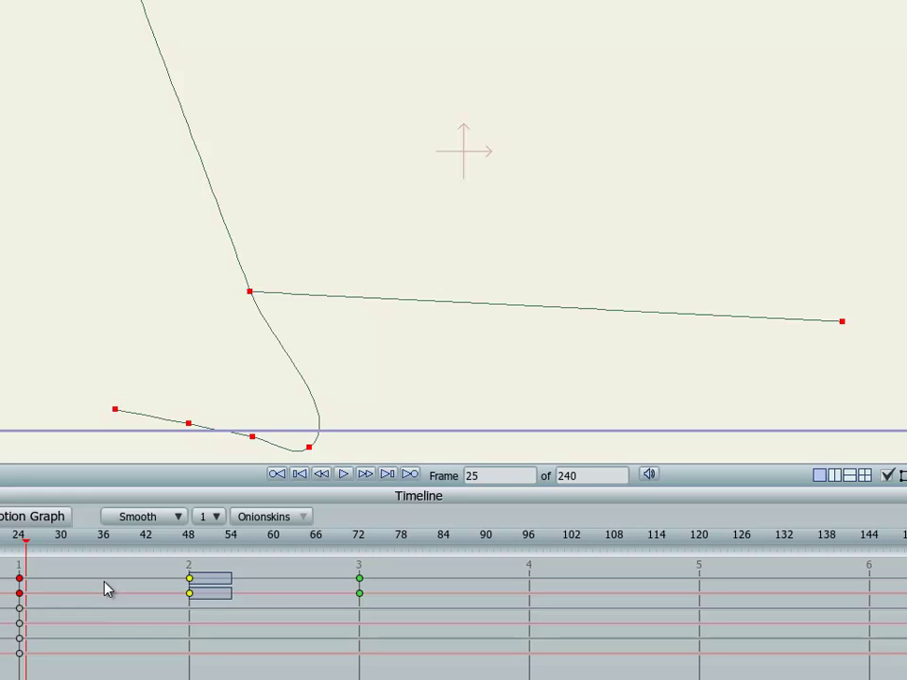
Set the top-row keyframes at 24, 48 and 72 to Smooth interpolation, then replay frames 24–34.
drag(5, 575, 378, 584)
right_click(17, 579)
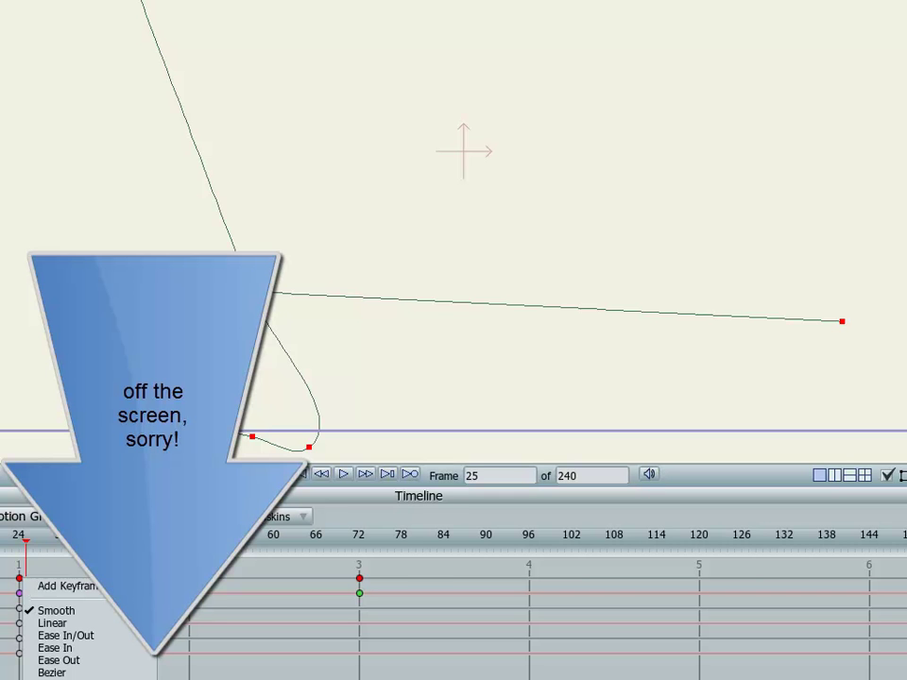
click(56, 610)
click(26, 546)
mouse_move(25, 546)
mouse_down()
mouse_move(293, 538)
mouse_move(23, 544)
mouse_up()
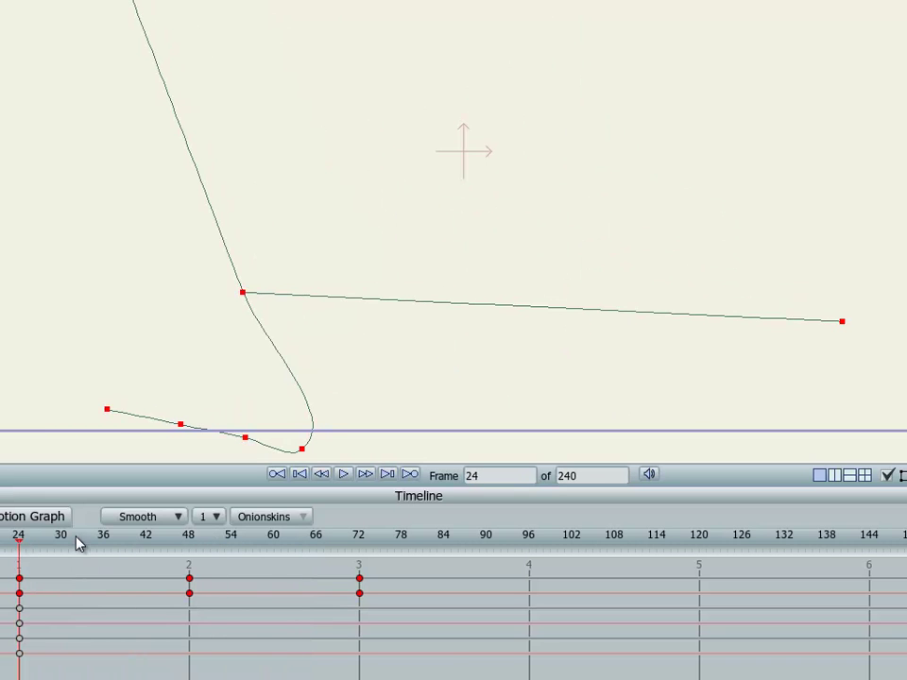
Deselect the keyframes, scrub frames 23–42 to check the motion, and select the line's lower-left end point.
click(10, 658)
mouse_move(17, 546)
mouse_down()
mouse_move(34, 542)
mouse_move(12, 544)
mouse_up()
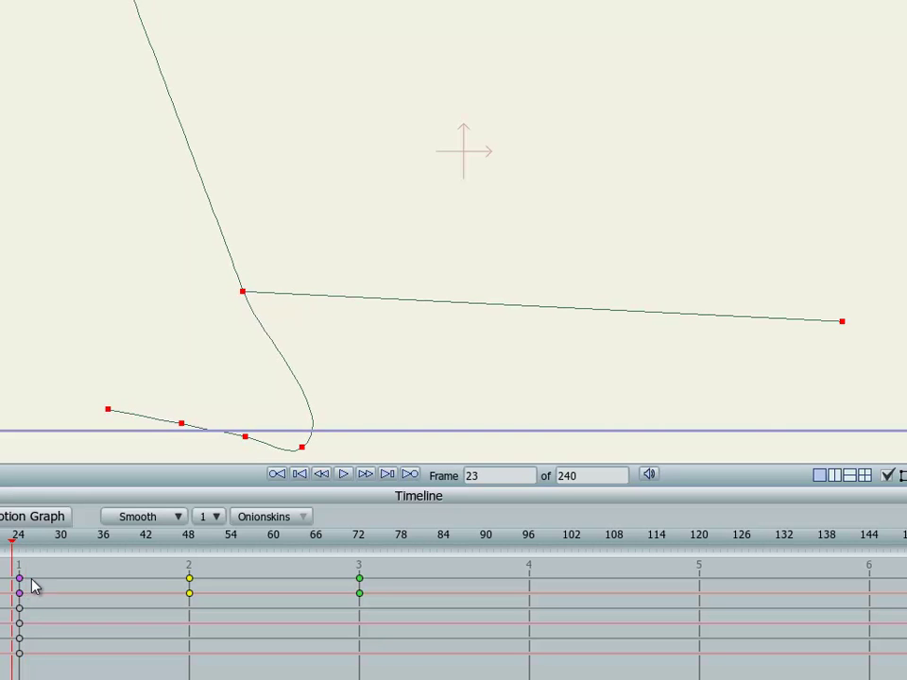
mouse_move(19, 545)
mouse_down()
mouse_move(352, 538)
mouse_move(24, 546)
mouse_up()
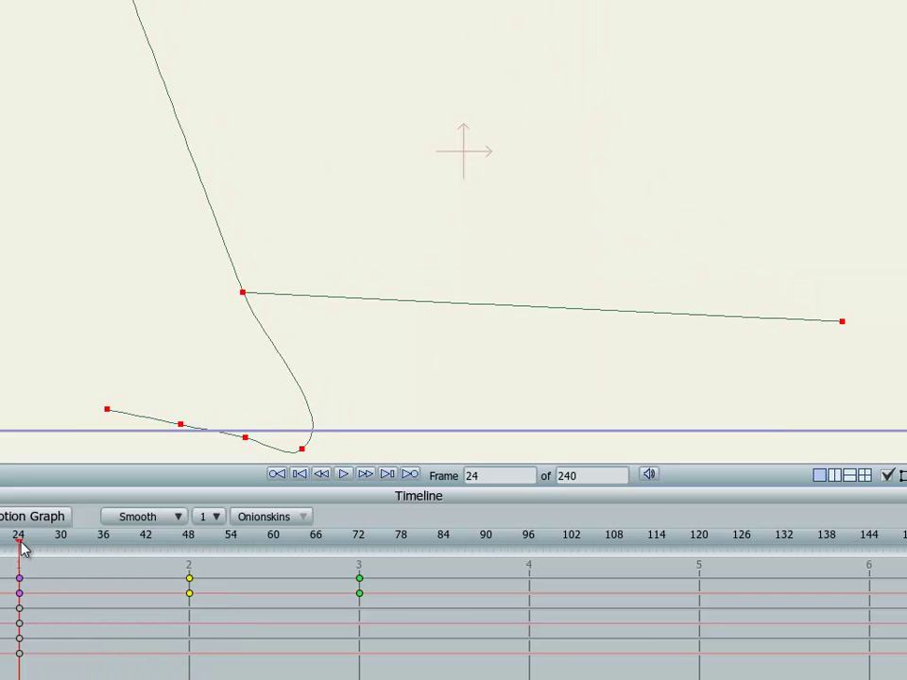
click(19, 592)
click(108, 409)
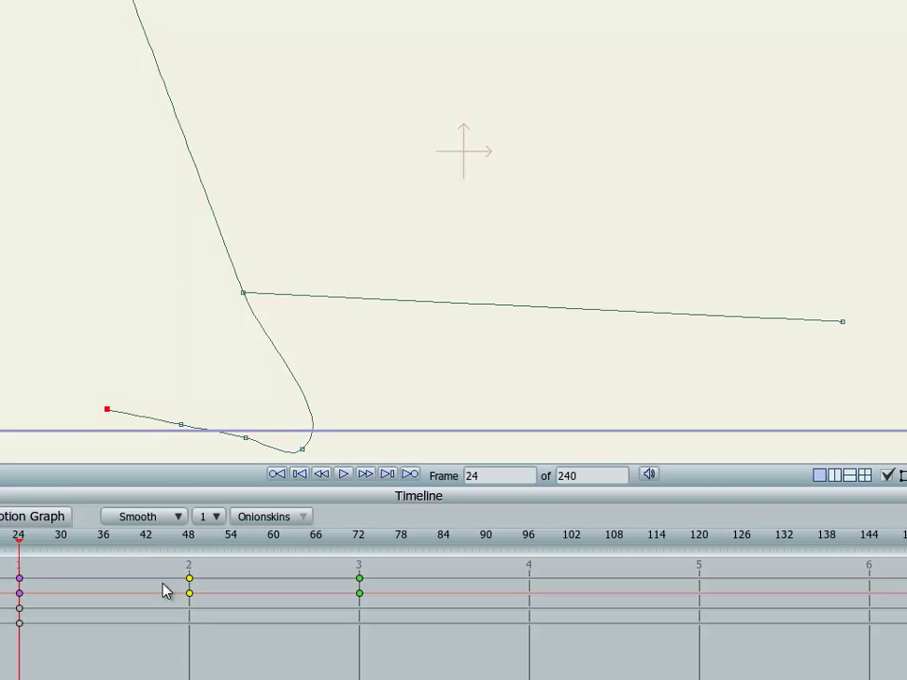
Click an empty spot on the canvas with Transform Points to drop the end-point selection.
click(188, 336)
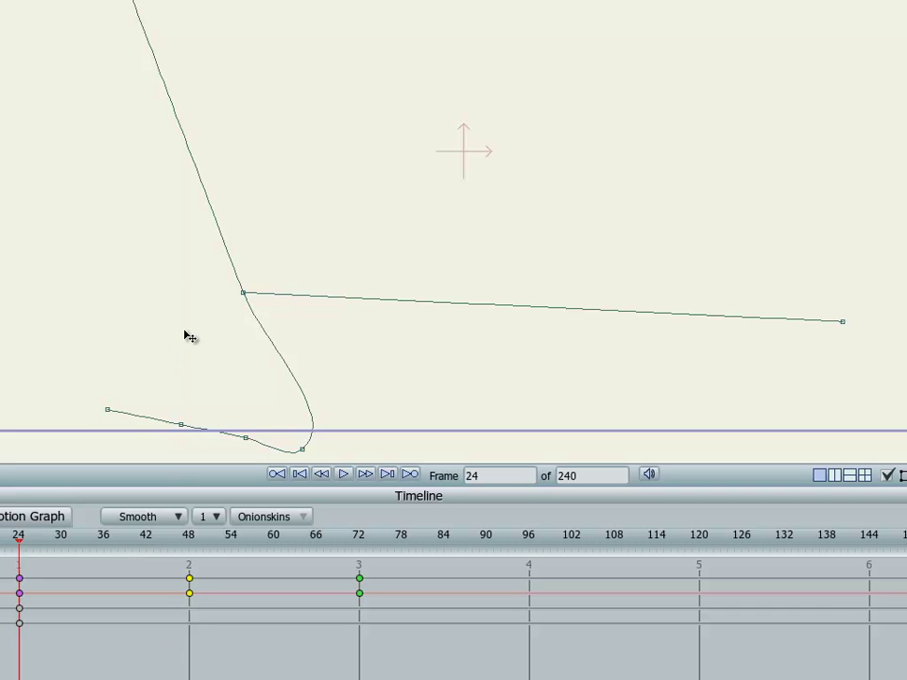